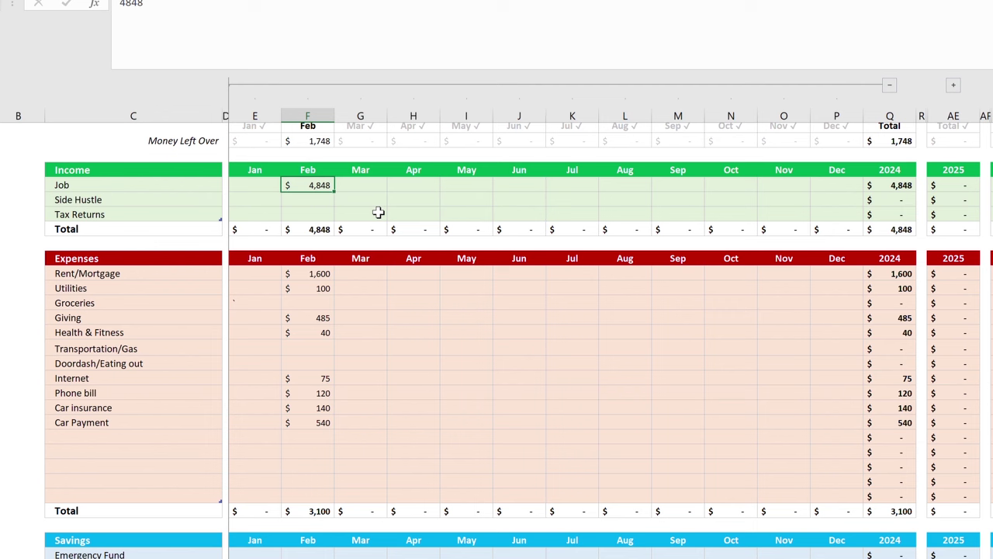
- Review the February income, expense entries and money left over in the 2024 budget
click(268, 336)
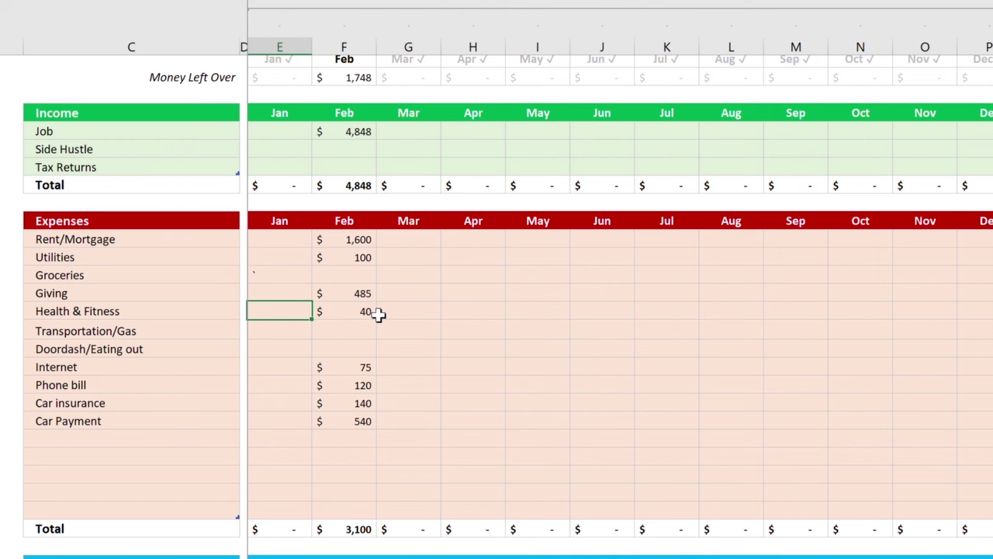
scroll(350, 415, up, 2)
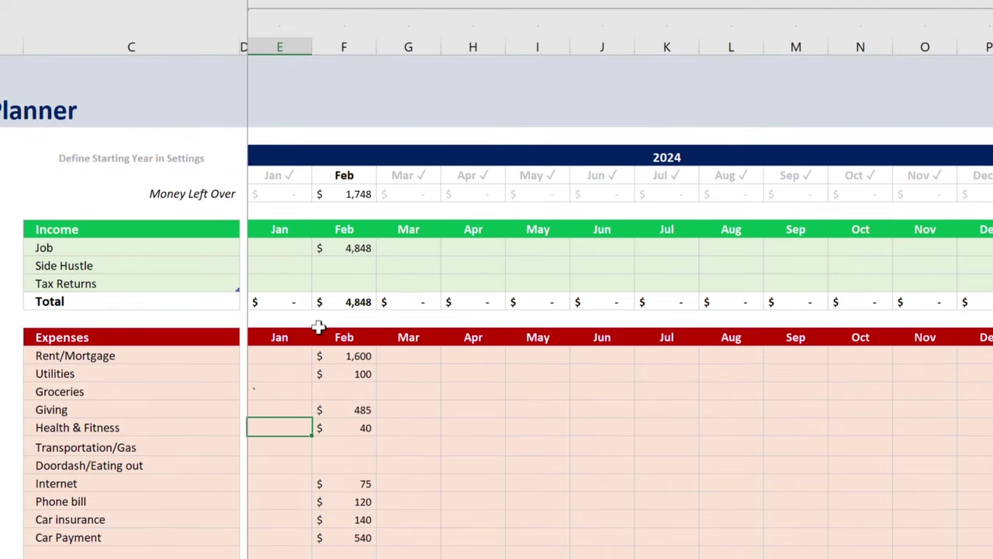
scroll(319, 327, down, 2)
scroll(319, 328, up, 1)
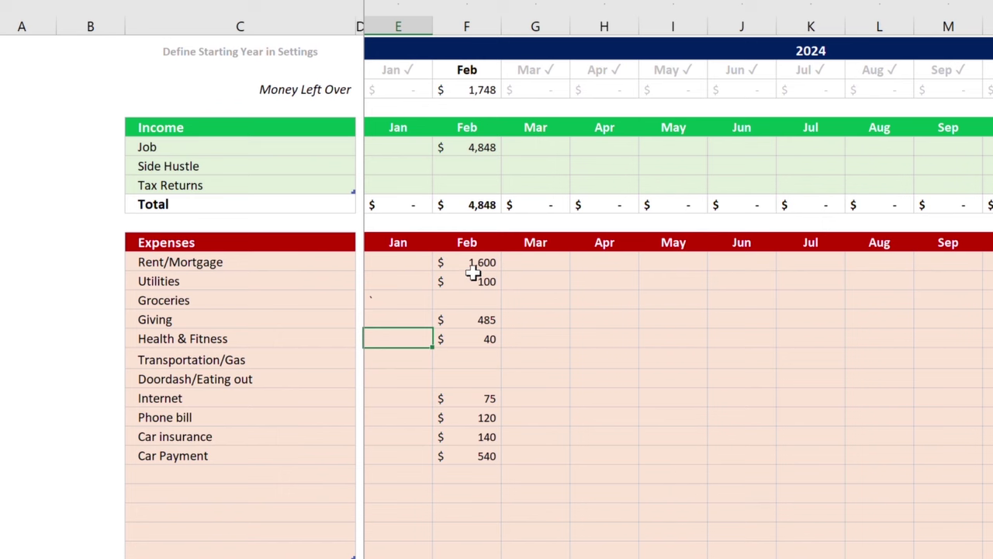
scroll(485, 478, down, 2)
scroll(486, 478, down, 1)
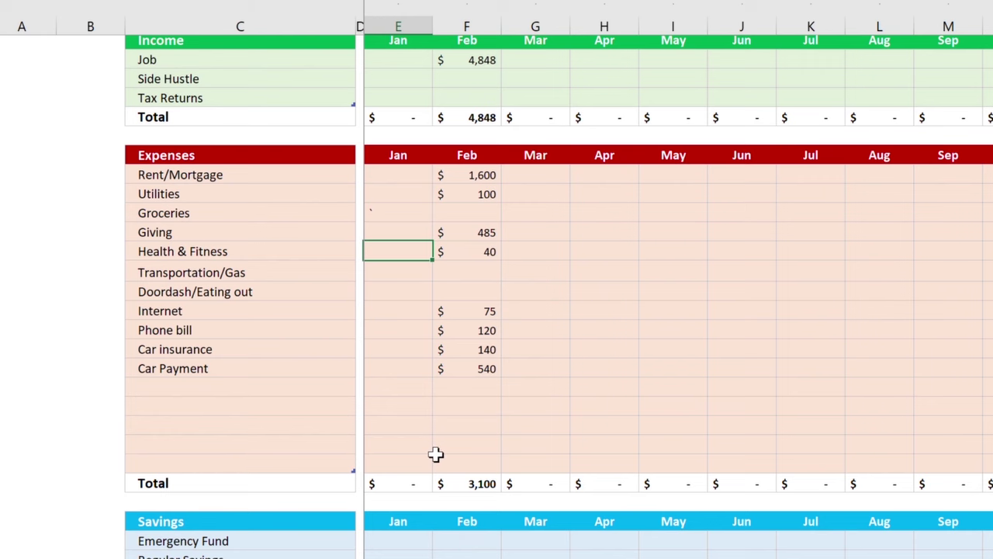
scroll(436, 454, up, 3)
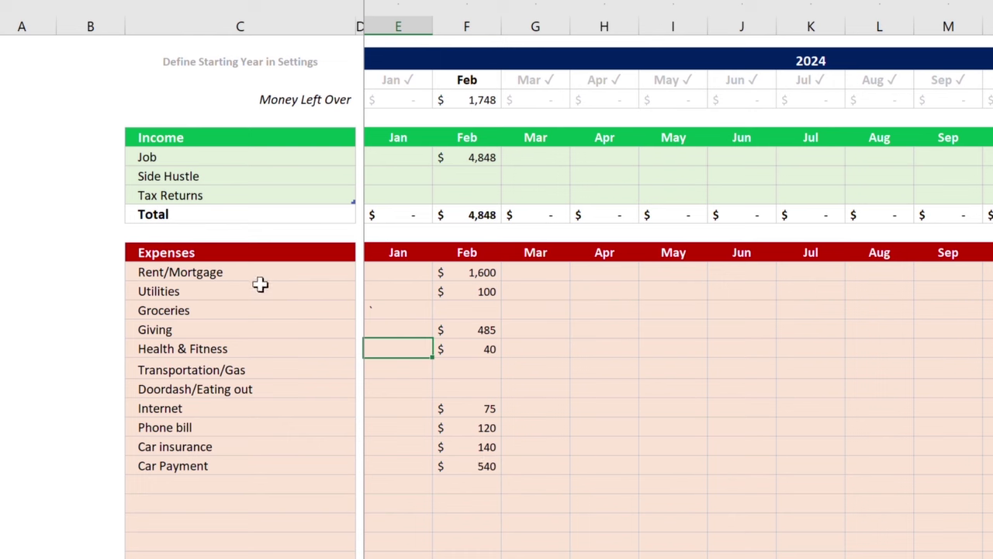
- Append "(1st)" to the Rent/Mortgage label and "(2nd)" to the Utilities label in the Expenses section
click(322, 276)
text(()
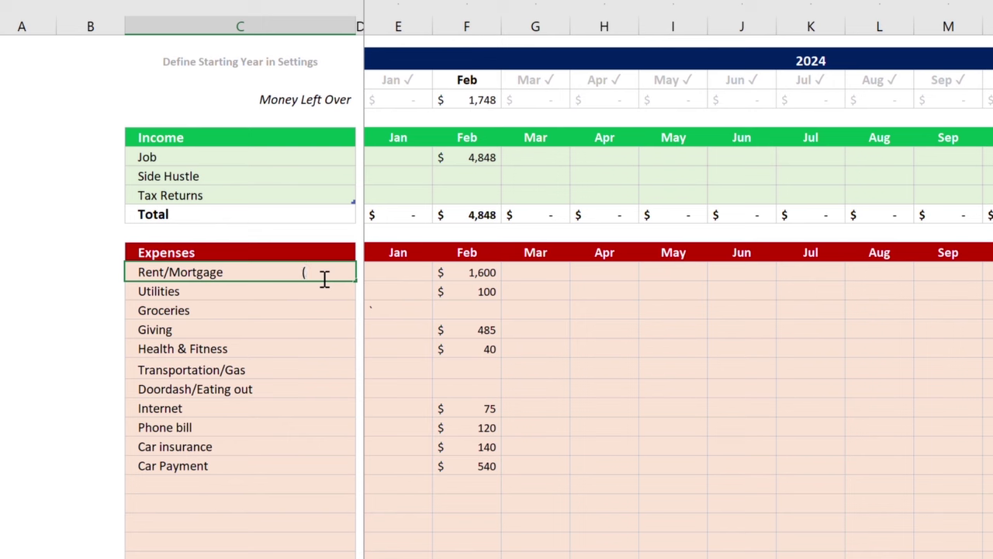
text(1st))
key(Return)
double_click(303, 290)
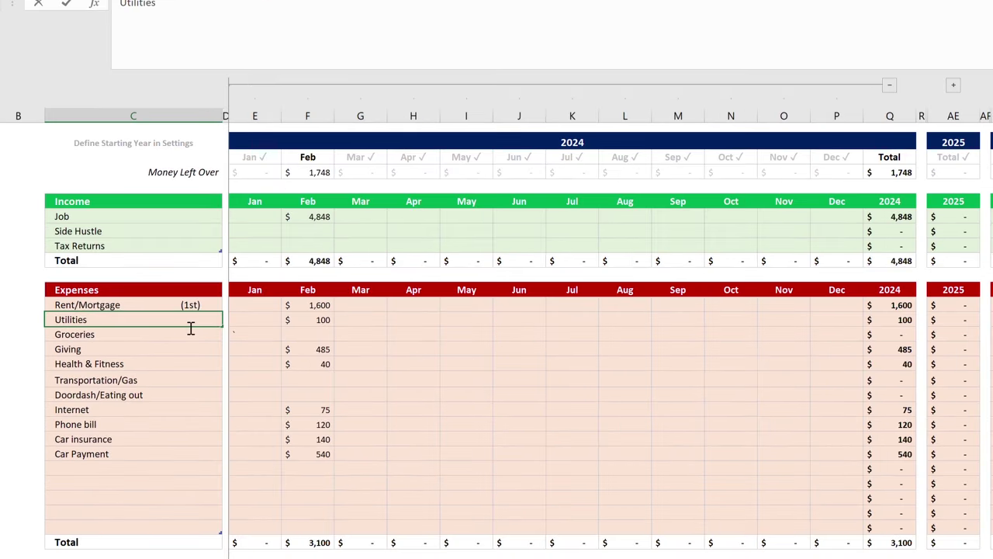
key(Return)
double_click(94, 322)
text((2nd))
- Append "(2nd)" to the Health & Fitness expense label
click(199, 347)
double_click(191, 364)
text((2nd))
- Append "(1st)" to both the Phone bill and Internet expense labels
click(186, 409)
double_click(189, 424)
text((1st))
click(194, 410)
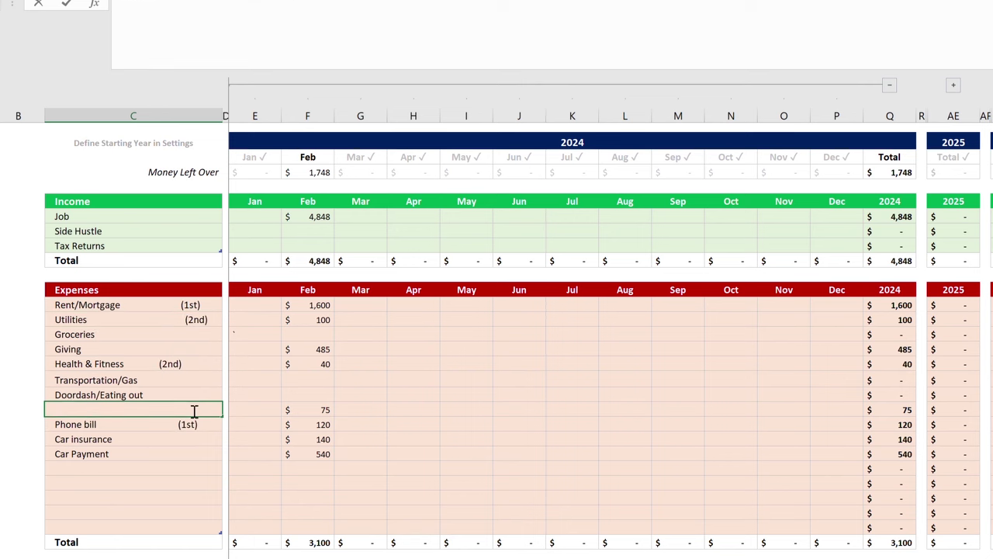
text((1st))
- Append "(2nd)" to the Car insurance label and "(1st)" to the Car Payment label
click(187, 441)
double_click(186, 442)
text((2nd))
click(166, 453)
double_click(166, 453)
text((1st))
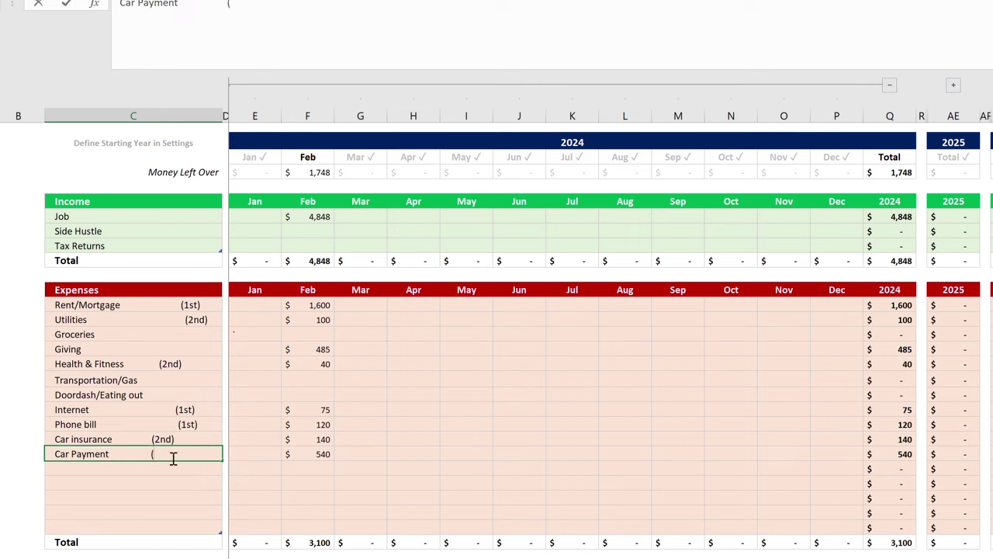
- Append "(each check)" to the Giving expense label
click(186, 349)
double_click(187, 350)
text((each check))
click(455, 418)
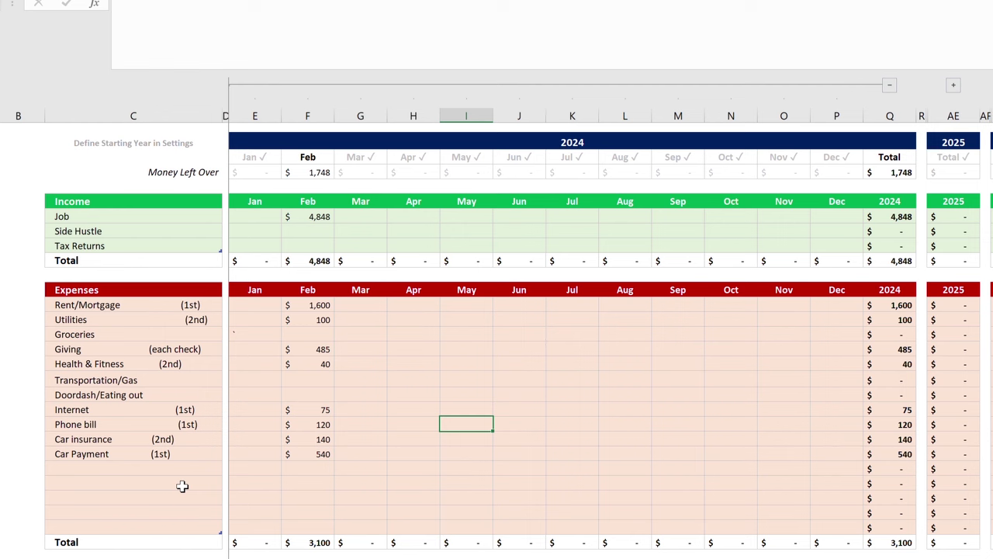
- Enter 2584.5 in cell A23 and -160.5 in cell B23, beside the Rent/Mortgage row
click(26, 308)
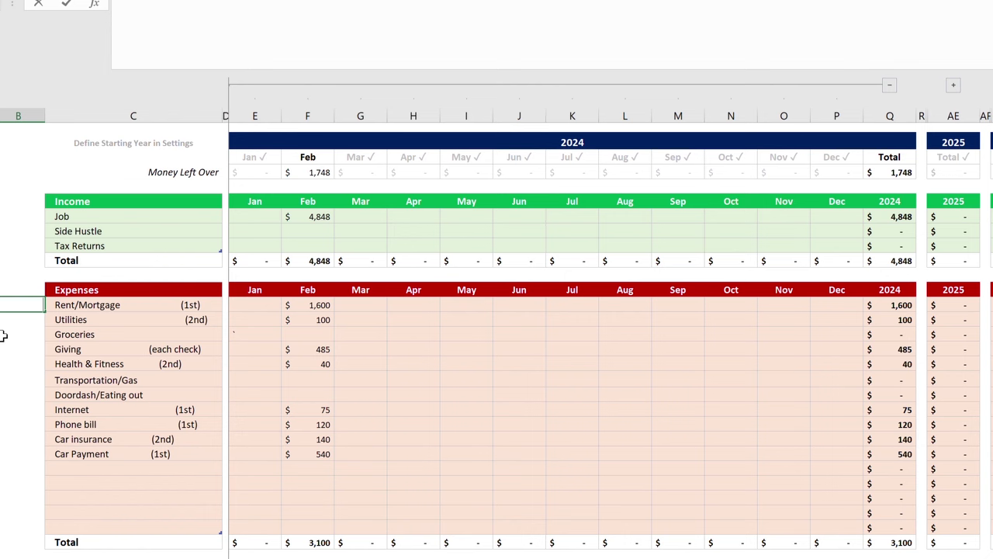
key(Left)
text(2)
text(8)
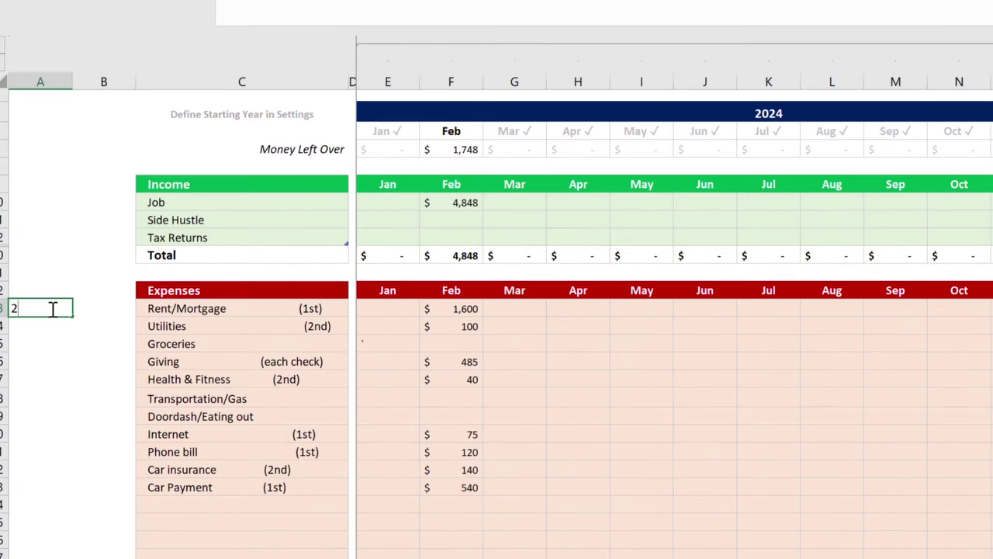
key(BackSpace)
text(584.5)
click(113, 314)
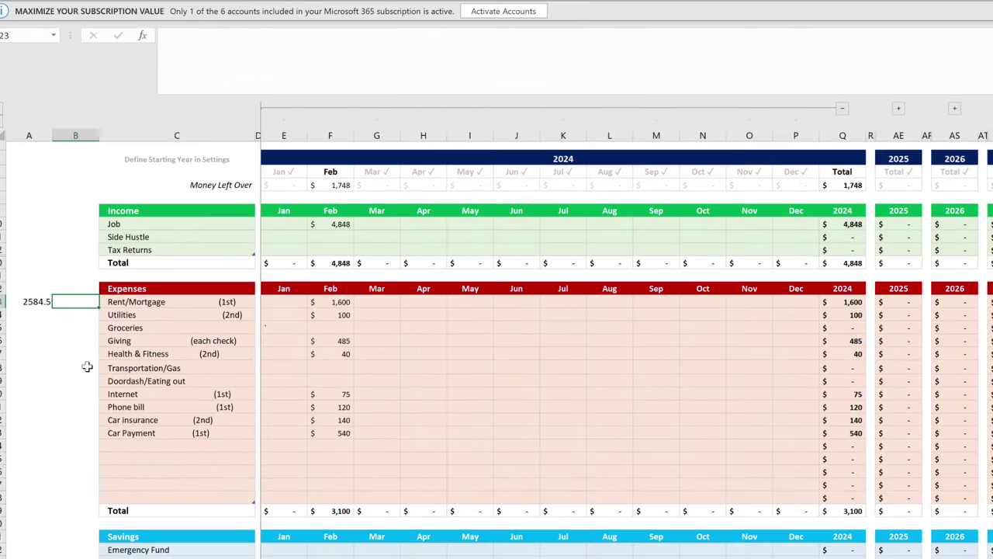
text(-160.5)
key(Return)
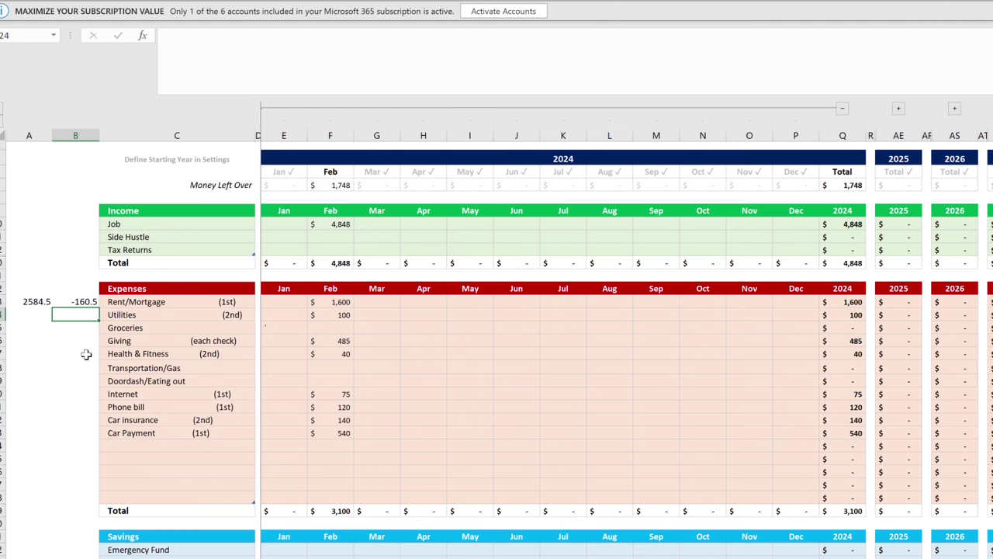
- Enter 482.5 in cell A24 beside Utilities and 1941.5 in cell B26 beside Giving
click(31, 313)
text(4)
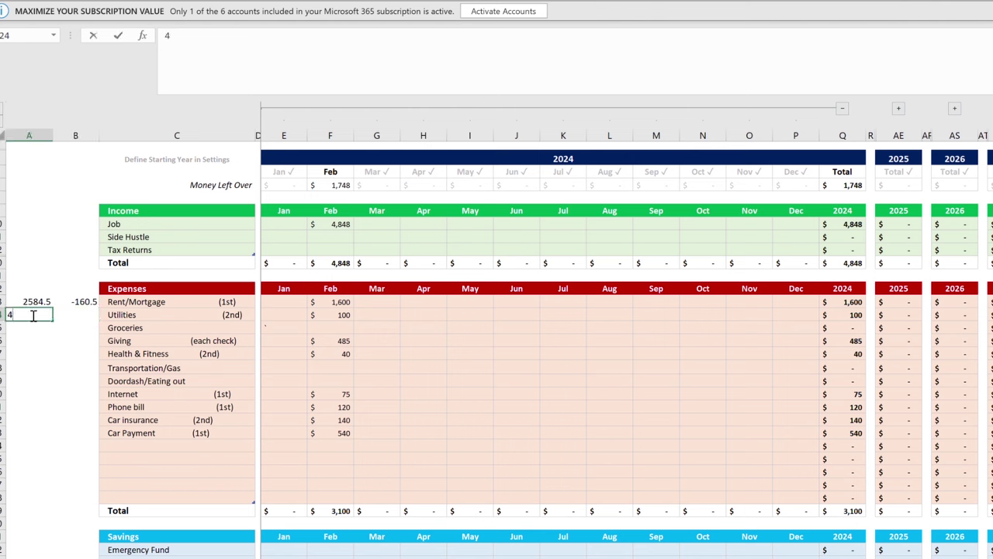
text(82.5)
click(86, 314)
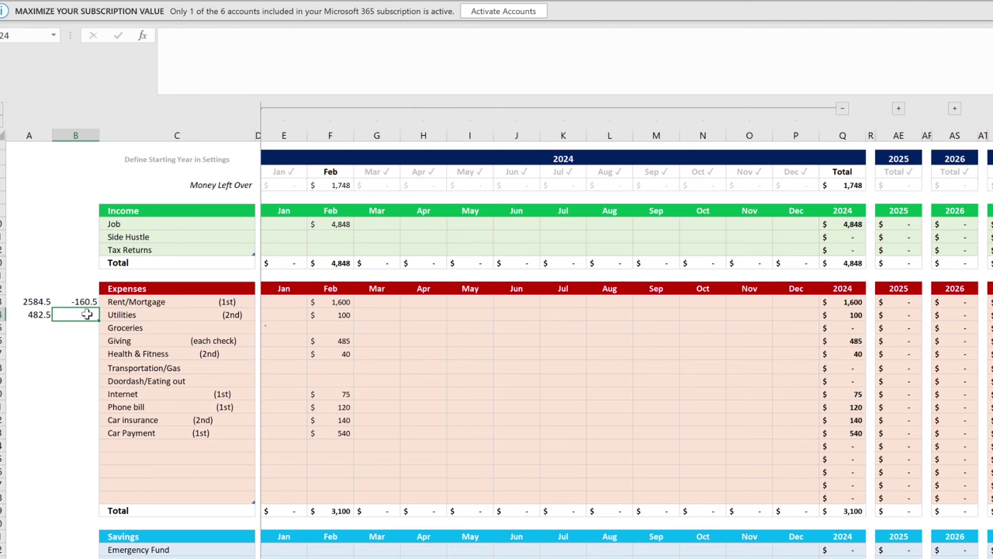
click(83, 339)
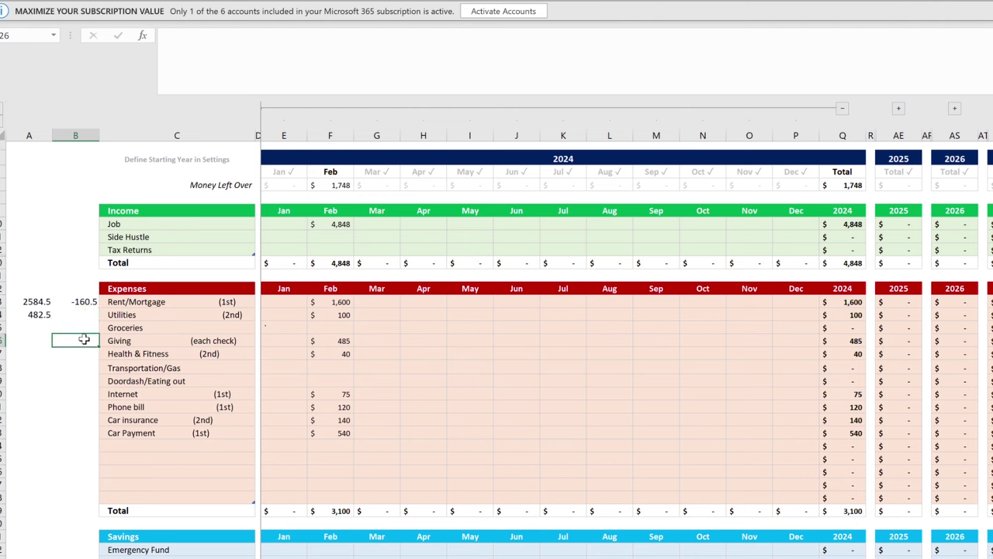
text(1941.5)
key(Return)
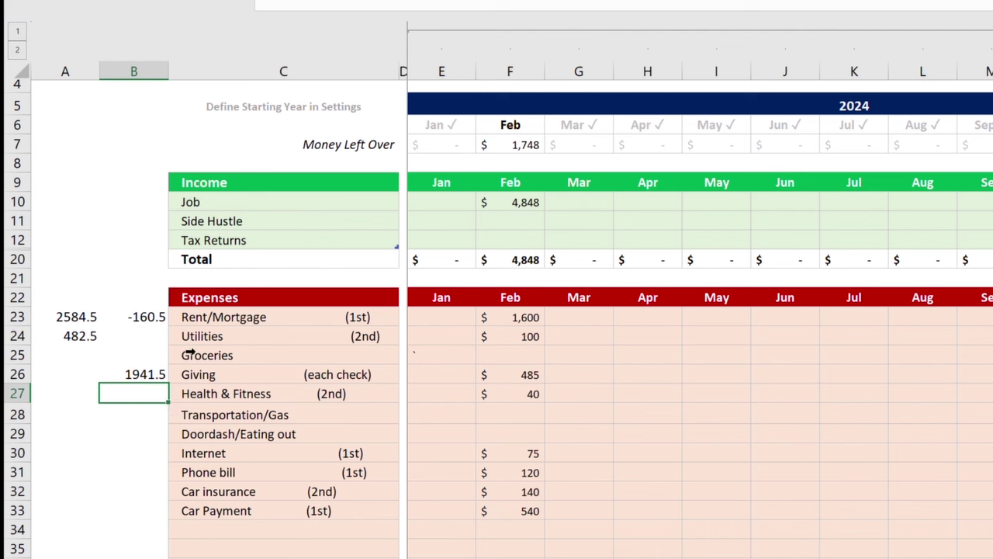
click(524, 143)
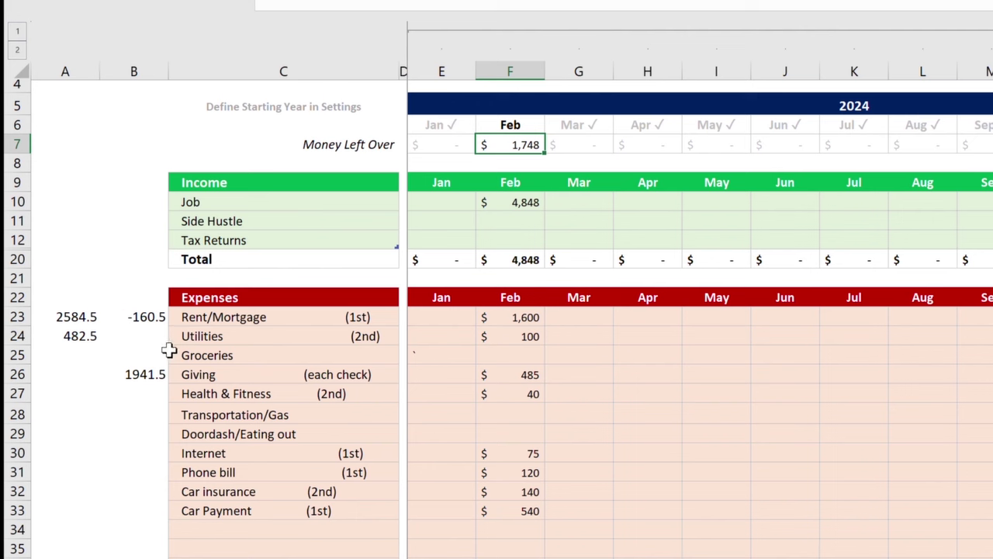
click(134, 429)
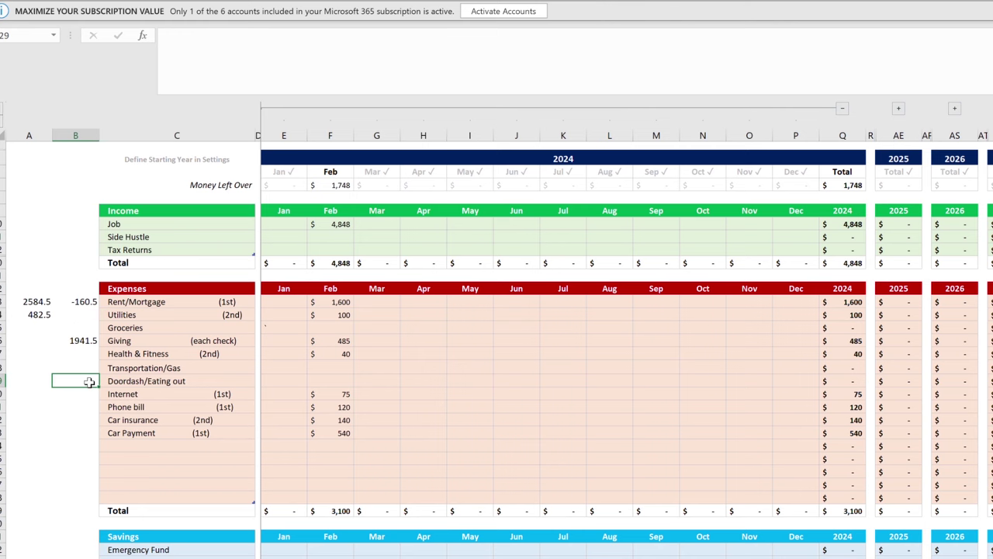
scroll(89, 382, down, 1)
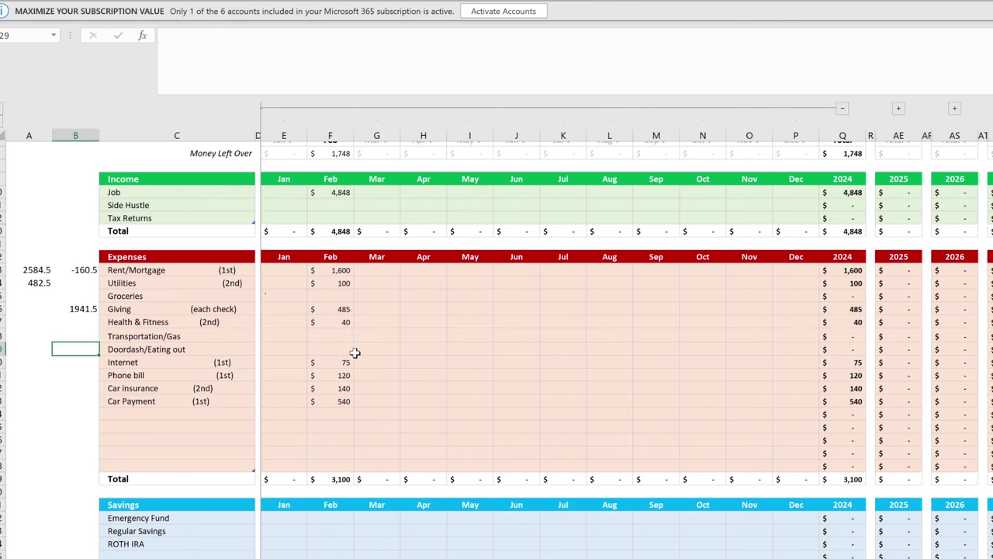
scroll(324, 464, down, 1)
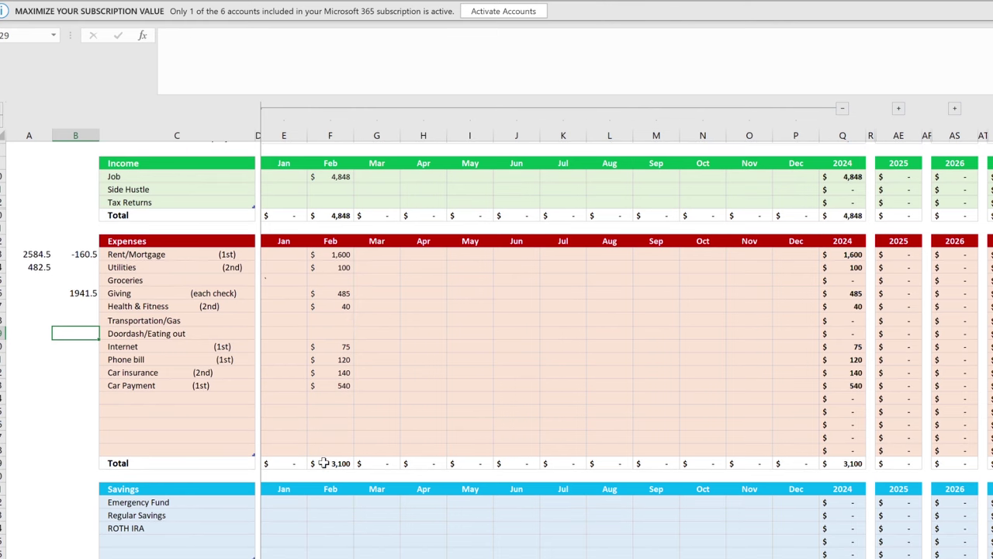
click(297, 515)
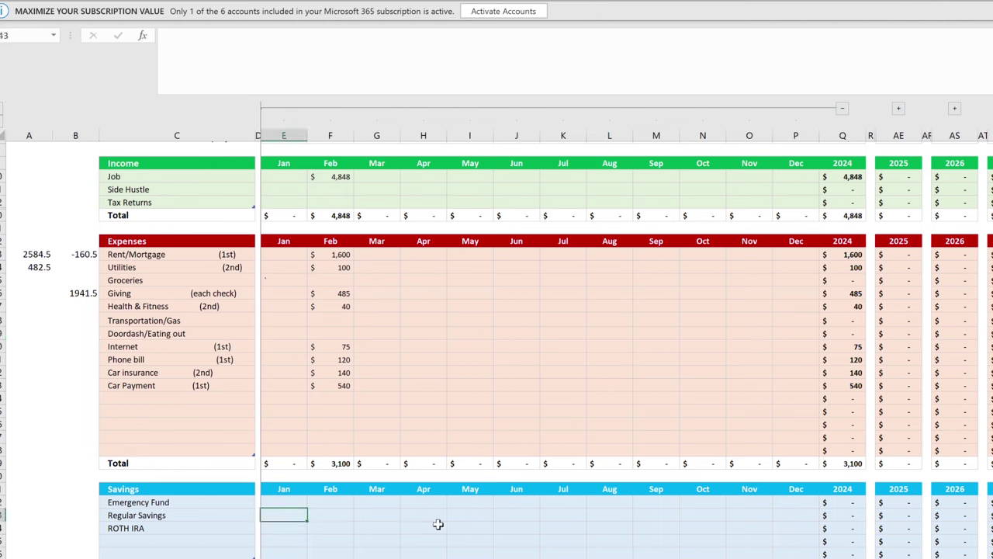
text(300)
key(Return)
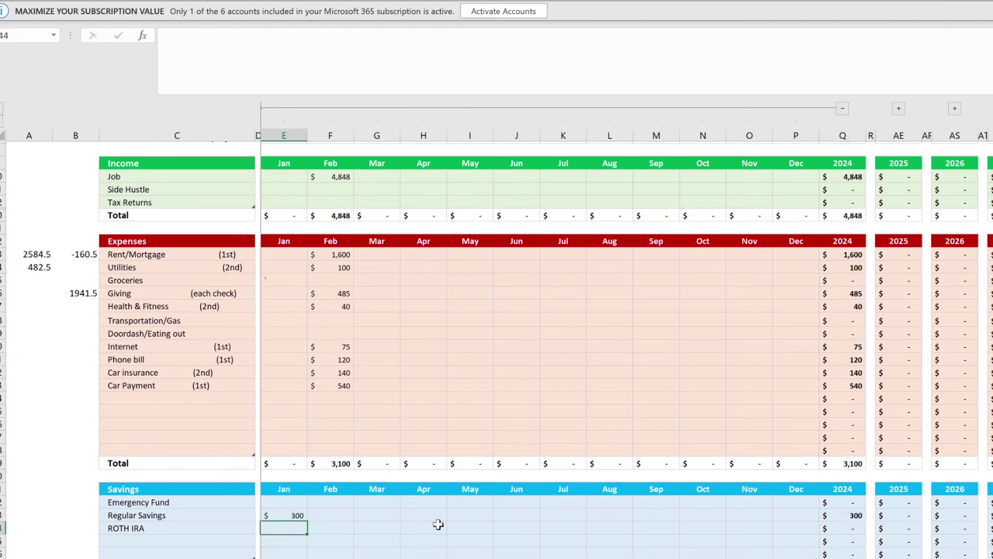
click(294, 515)
key(Delete)
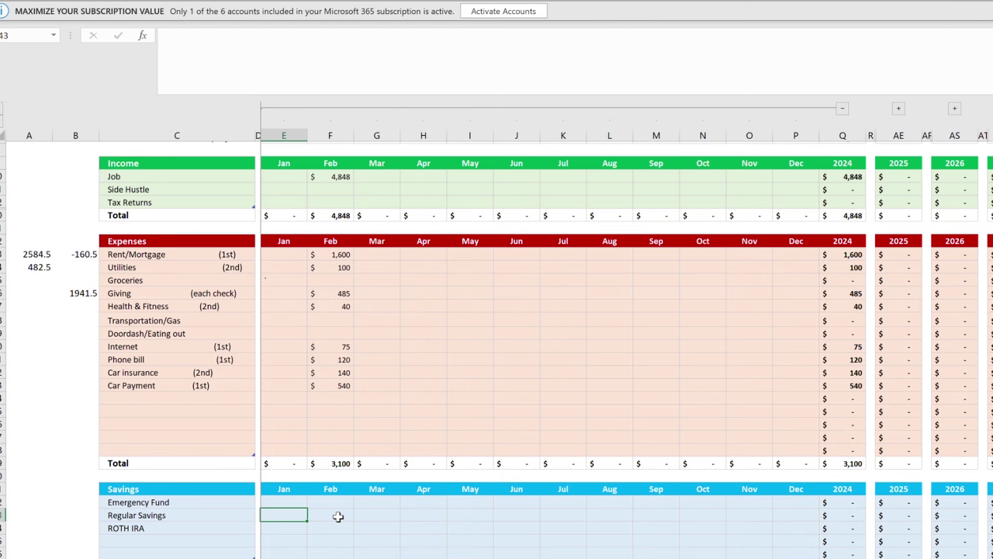
- Set the February savings amounts to 300 for Regular Savings and 400 for Emergency Fund
click(338, 517)
text(300)
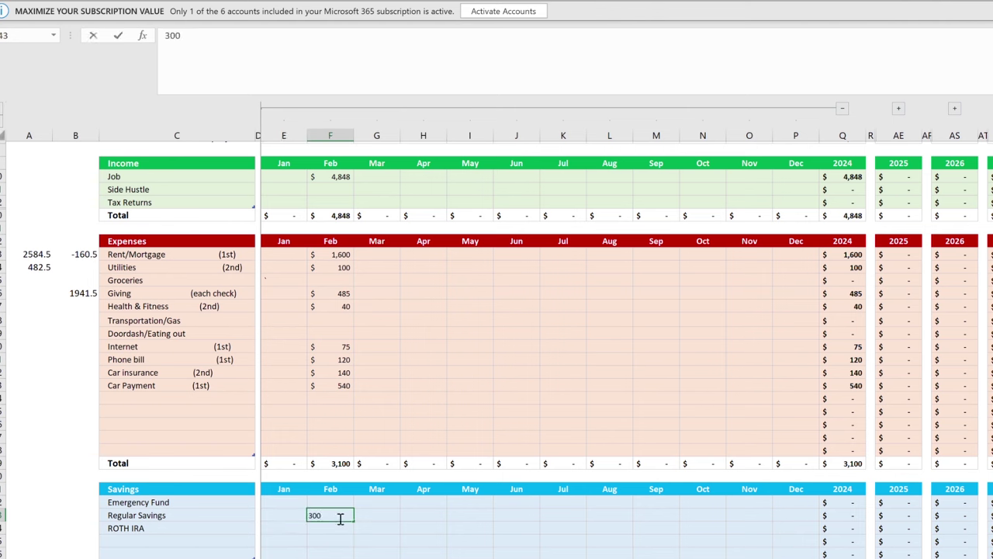
key(Up)
text(400)
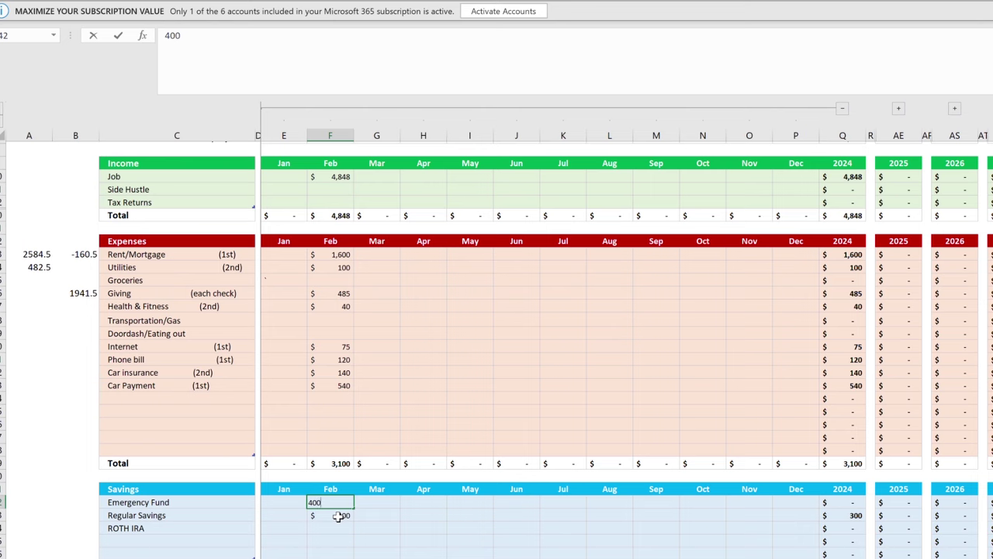
key(Return)
- Set the February ROTH IRA amount in the Savings section to 500
scroll(338, 516, up, 1)
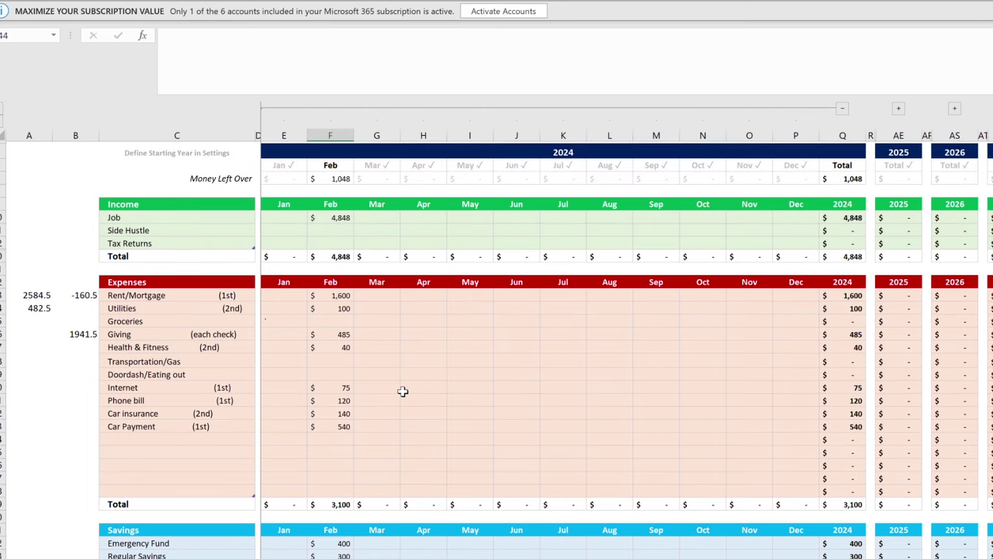
scroll(403, 392, down, 3)
scroll(403, 391, up, 2)
scroll(403, 391, down, 1)
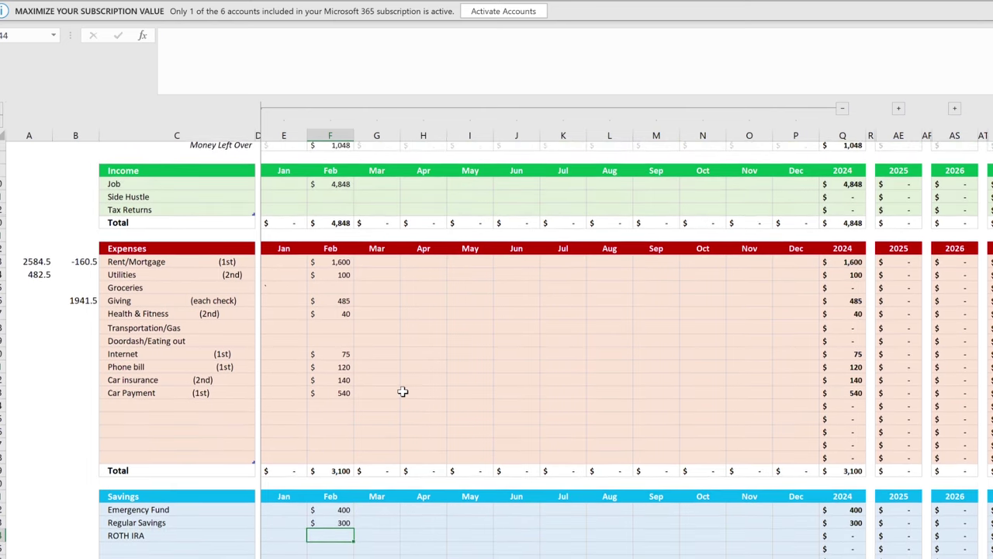
text(500)
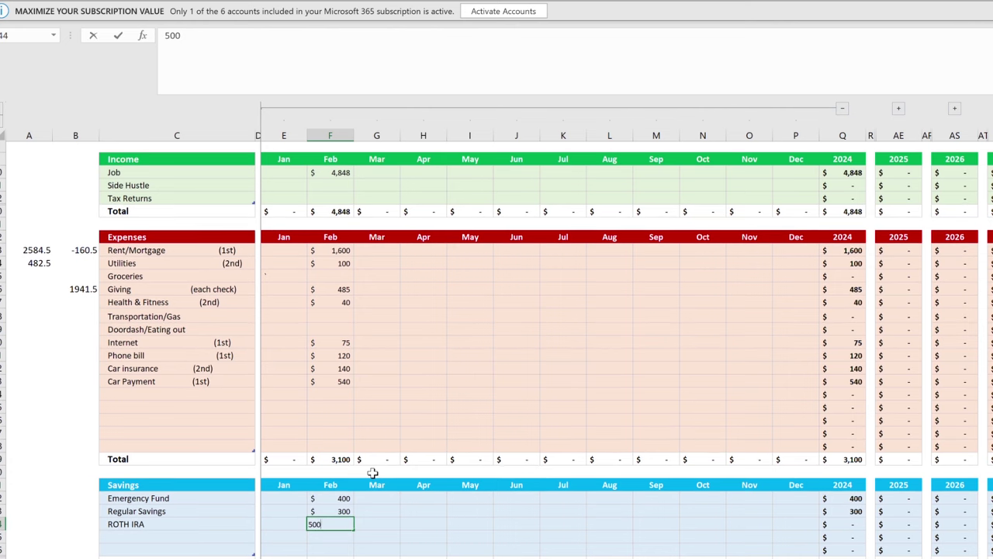
key(Return)
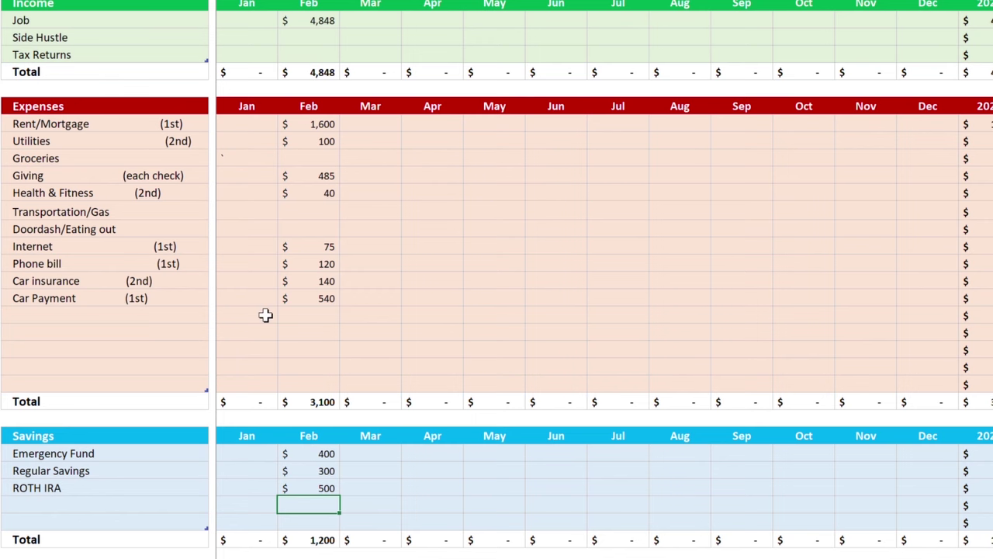
scroll(266, 314, up, 3)
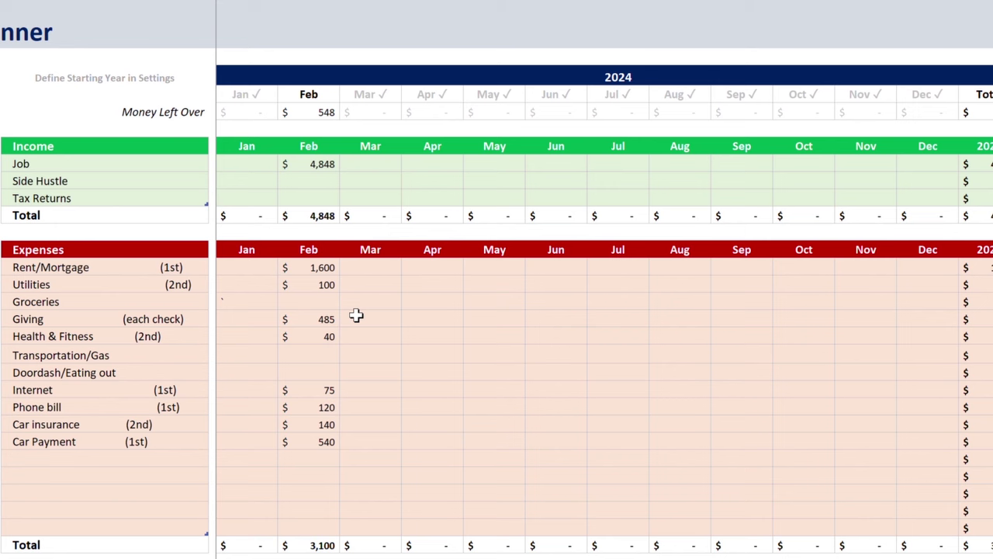
scroll(356, 407, down, 2)
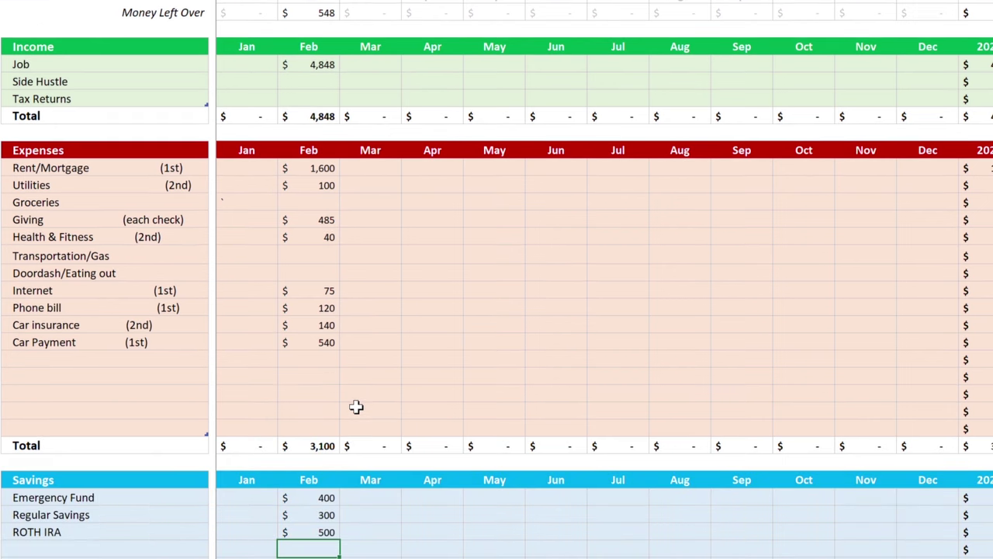
scroll(356, 406, up, 1)
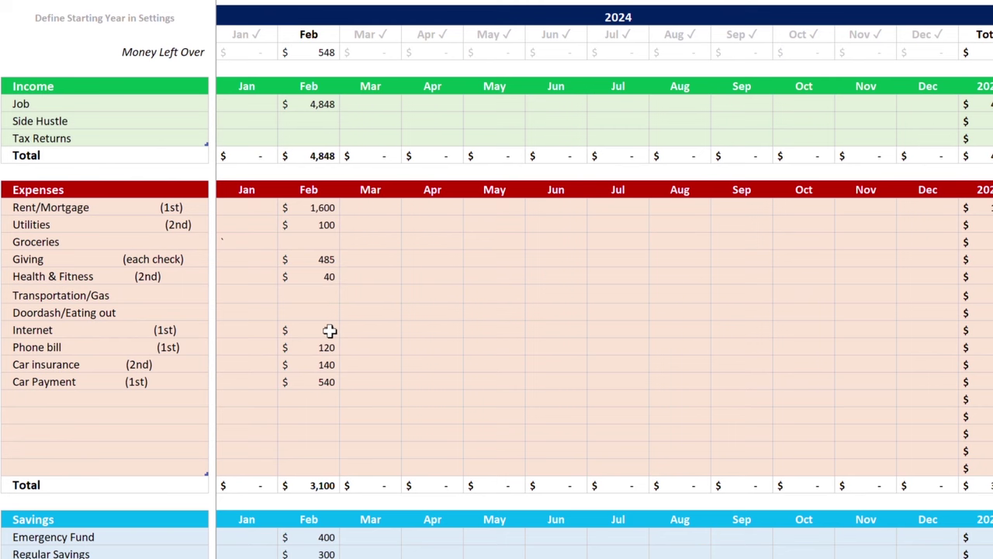
scroll(329, 331, down, 4)
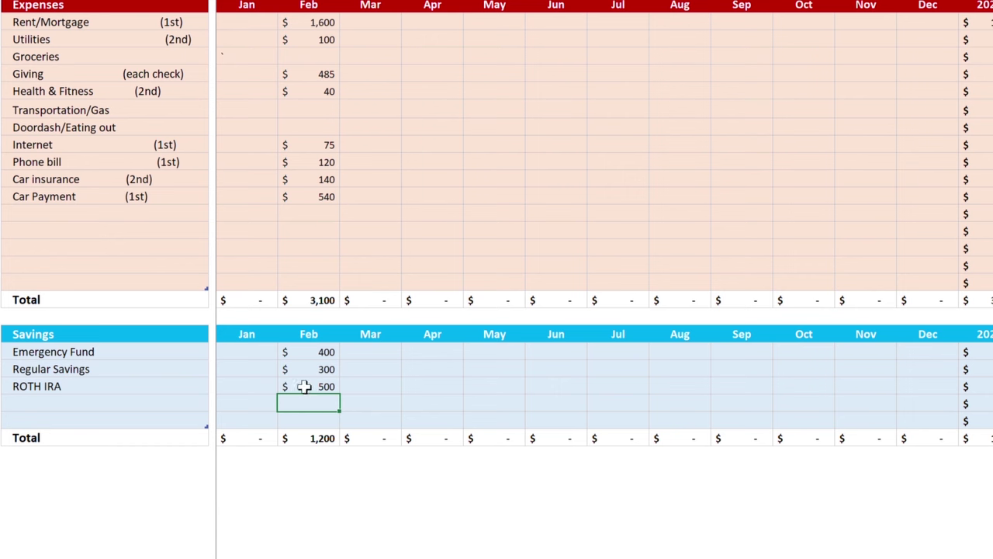
- Set the February ROTH IRA amount in the Savings section to 200
click(312, 385)
text(200)
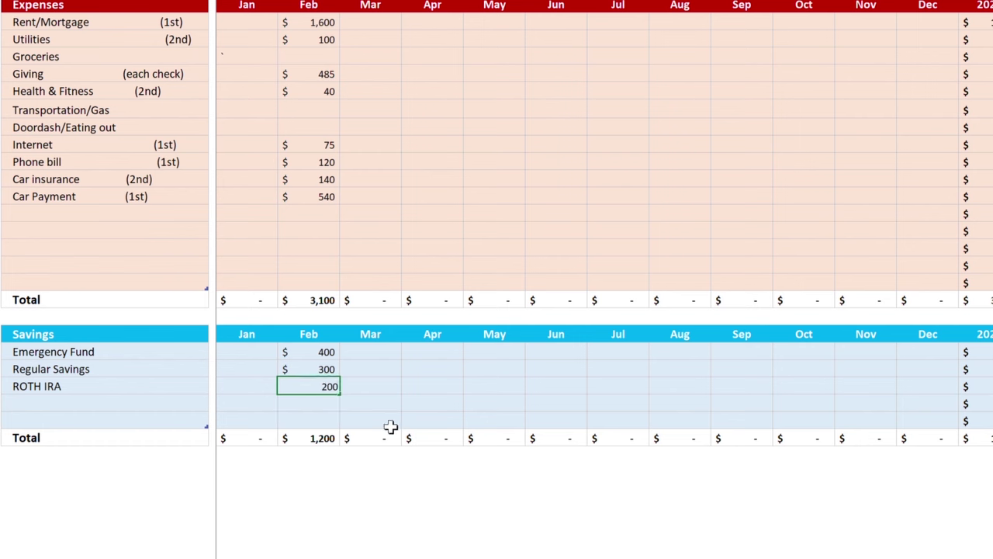
key(Return)
scroll(408, 277, up, 3)
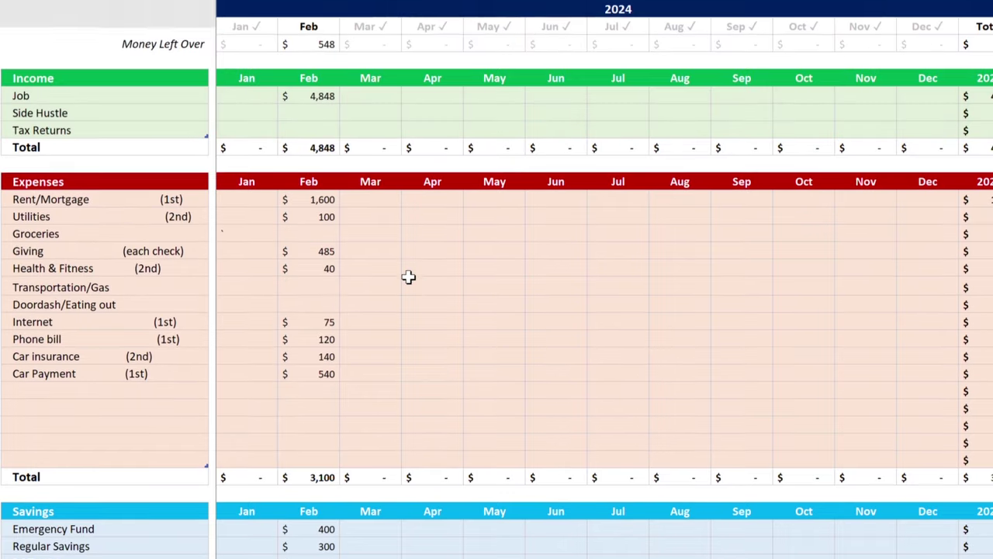
scroll(409, 277, up, 1)
scroll(376, 307, down, 1)
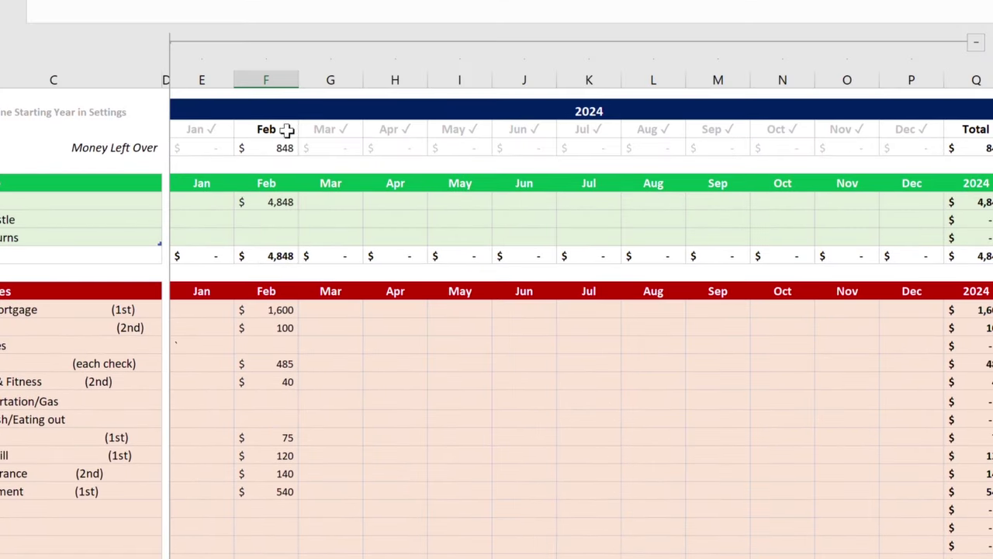
- Enter 600 as the February Groceries expense
click(276, 345)
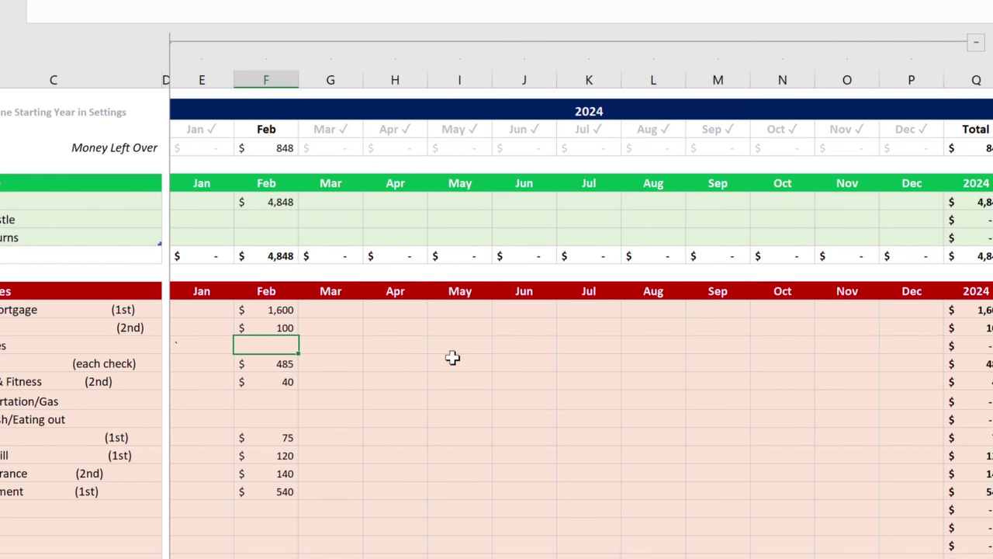
text(600)
key(Escape)
key(Return)
- Enter February expenses of 100 for Transportation/Gas and 148 for Doordash/Eating out
click(269, 397)
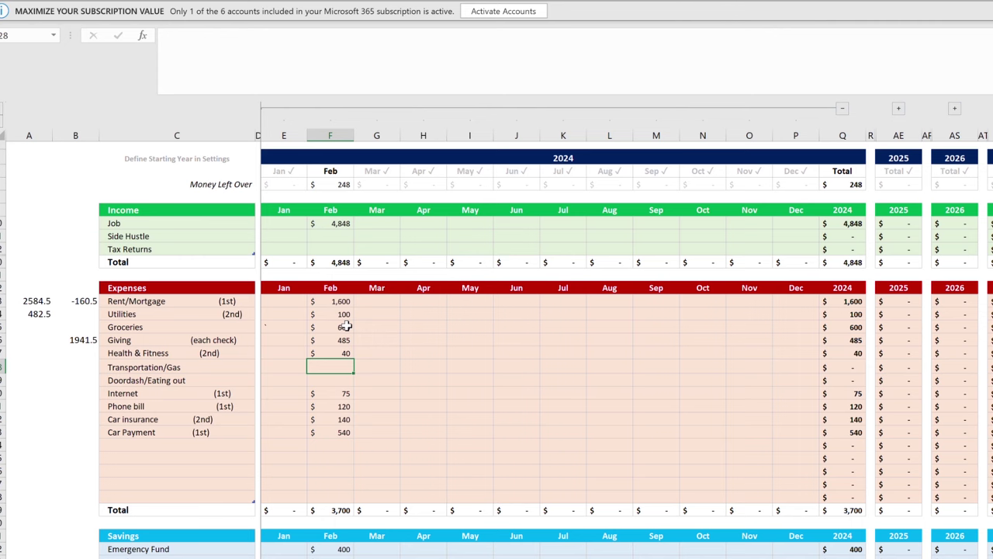
text(100)
key(Return)
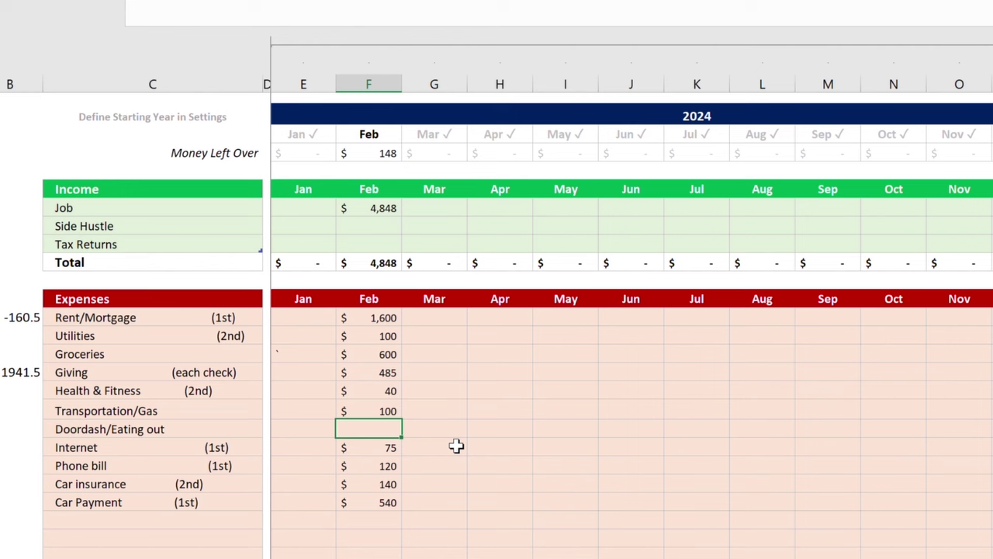
text(148)
key(Return)
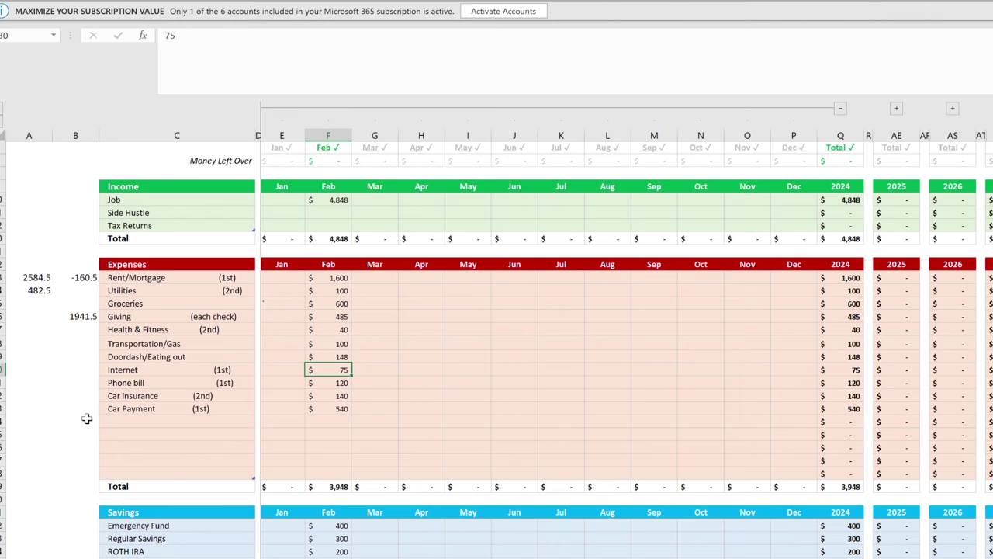
- Fill the February Emergency Fund, Regular Savings and ROTH IRA amounts across March through December 2024
scroll(239, 514, down, 2)
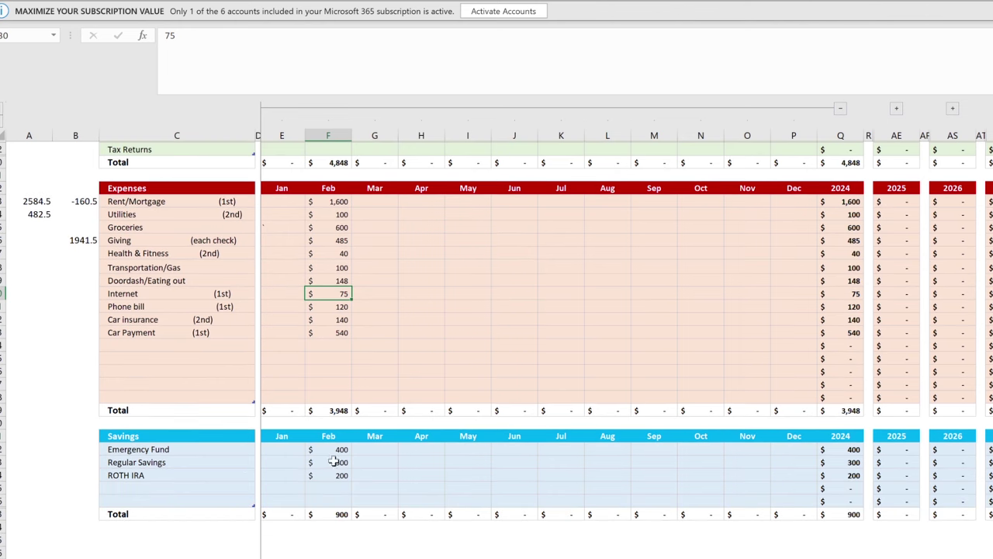
drag(339, 450, 815, 481)
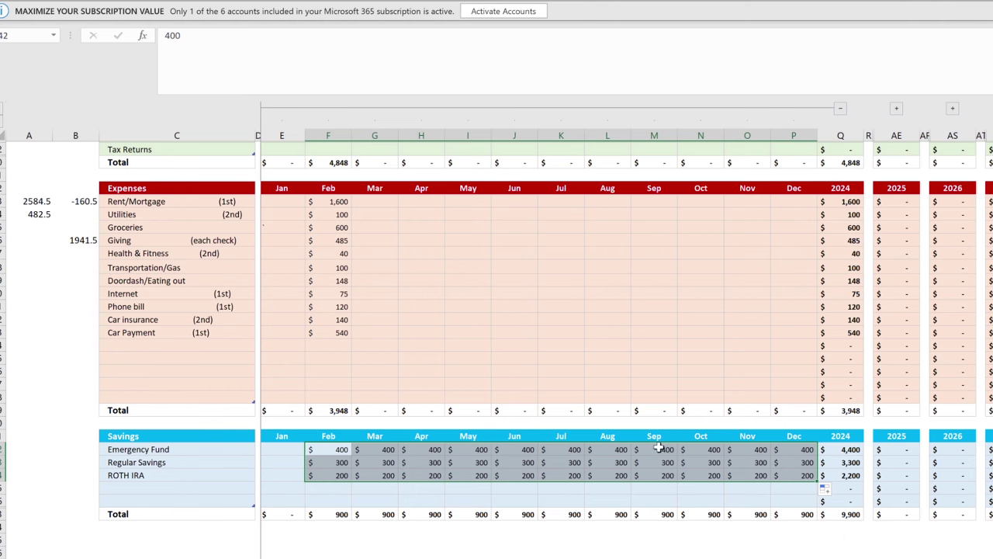
click(425, 556)
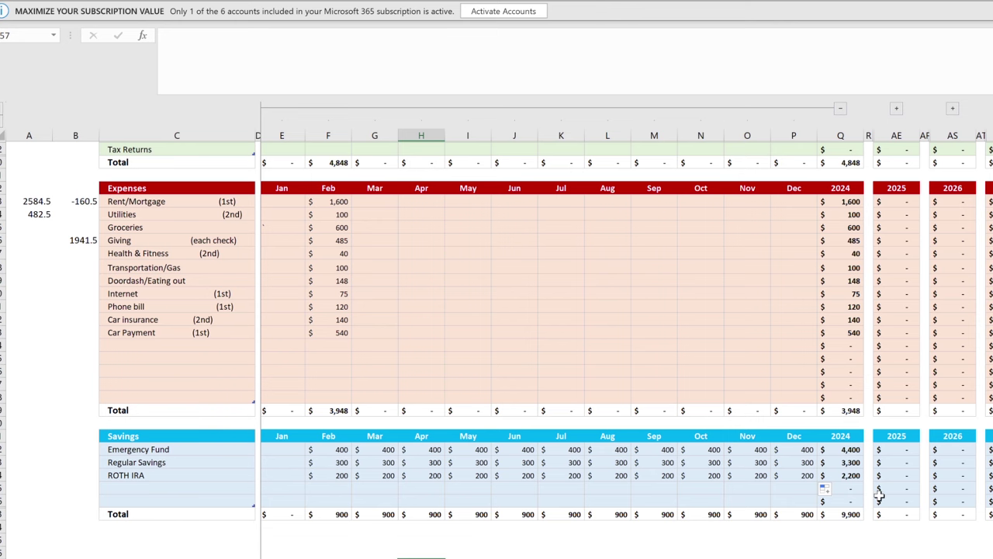
- Examine the columns for the following years and the Money Left Over row for the 2024 months
scroll(879, 495, right, 10)
scroll(879, 495, left, 10)
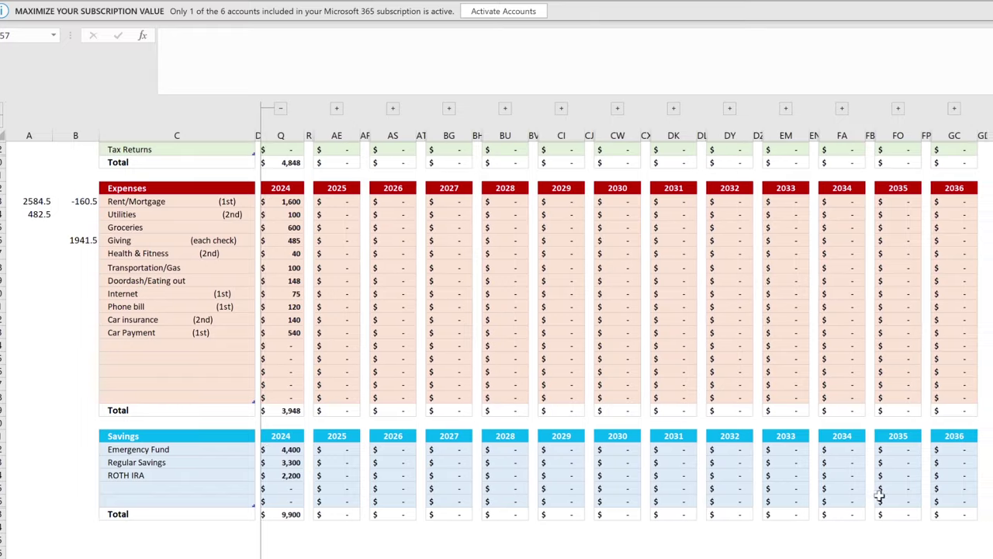
scroll(879, 495, right, 2)
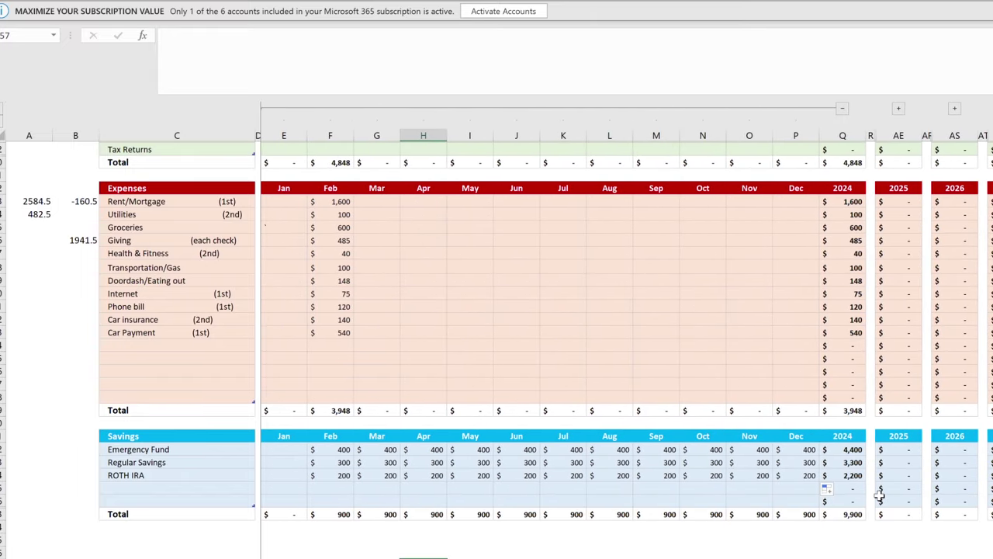
scroll(705, 337, up, 4)
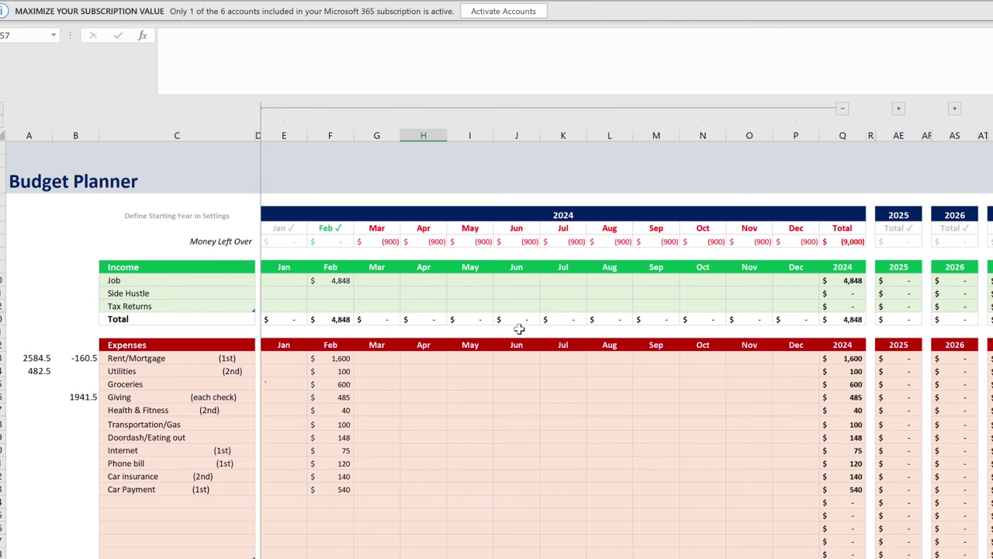
scroll(563, 343, left, 2)
scroll(559, 381, right, 2)
scroll(559, 381, down, 1)
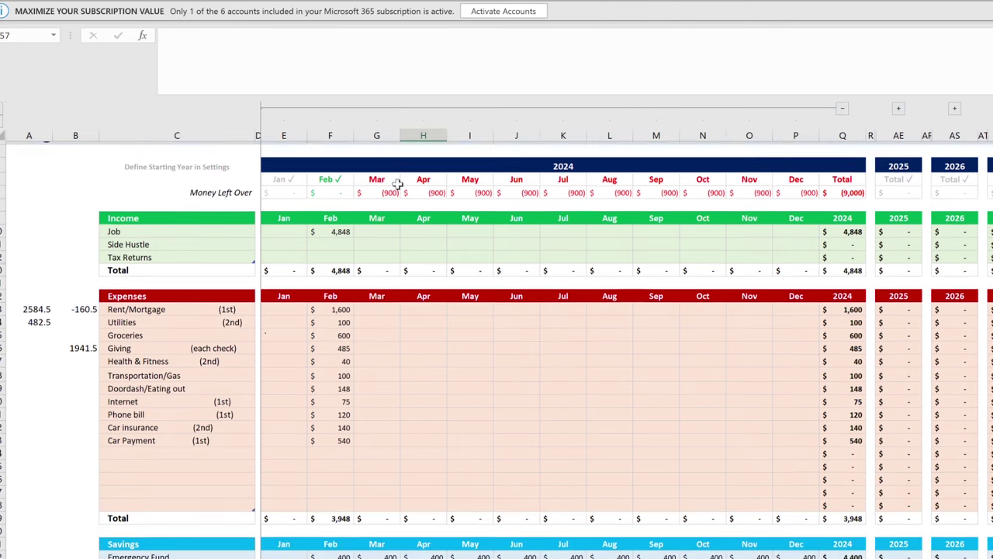
scroll(397, 182, up, 1)
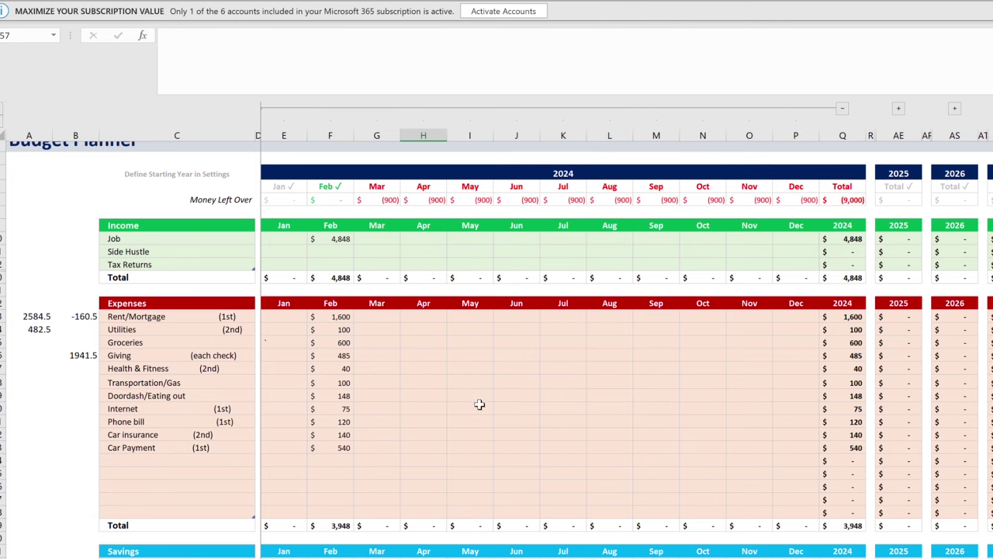
- Fill all February expense amounts from Rent/Mortgage to Car Payment across March through December 2024
scroll(635, 456, down, 2)
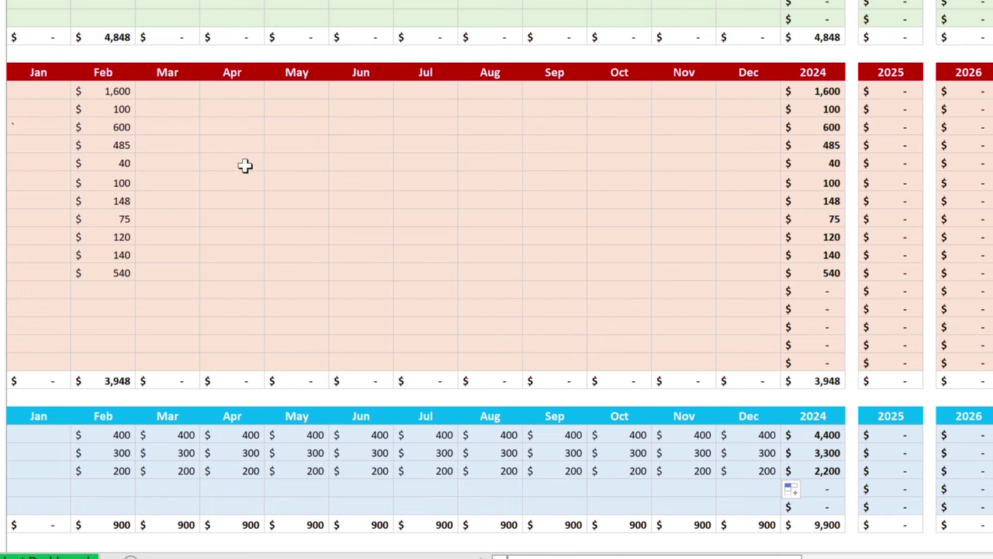
double_click(117, 92)
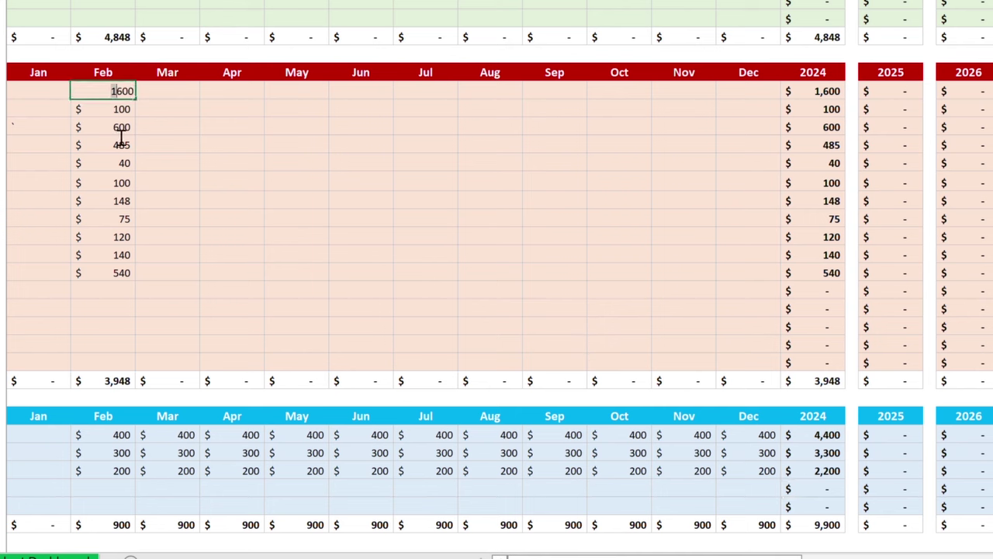
key(Escape)
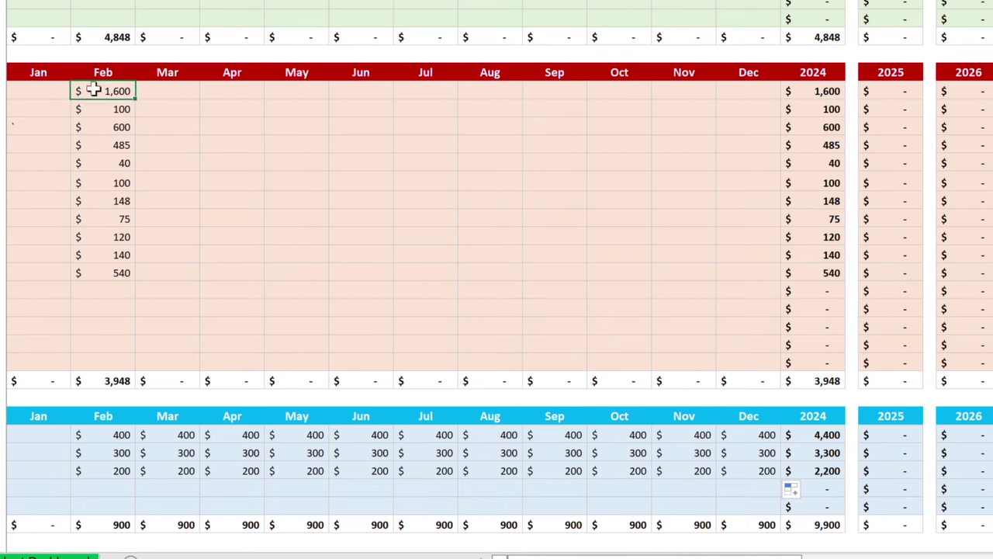
drag(91, 91, 116, 206)
mouse_move(107, 258)
mouse_down()
mouse_move(104, 274)
mouse_move(340, 310)
mouse_move(734, 339)
mouse_move(768, 332)
mouse_up()
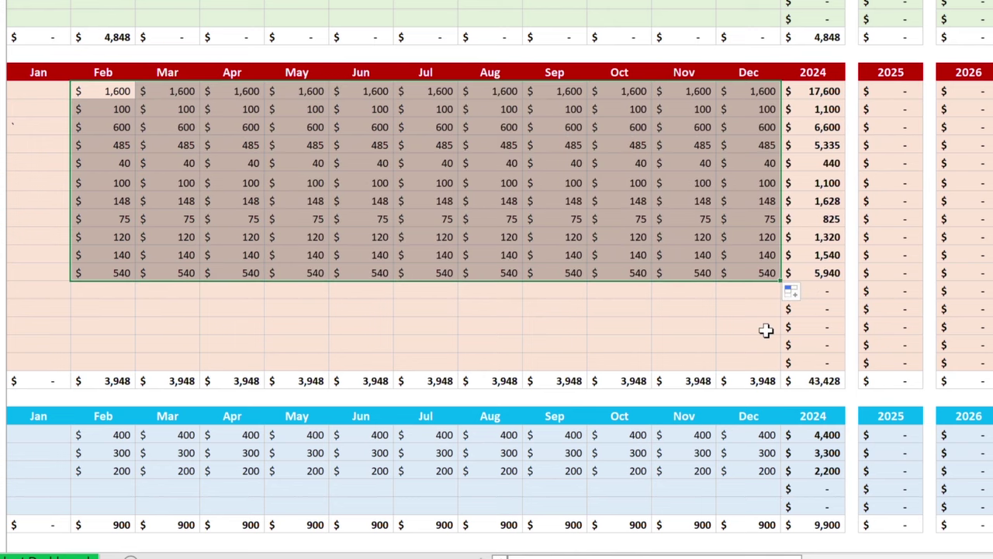
click(747, 342)
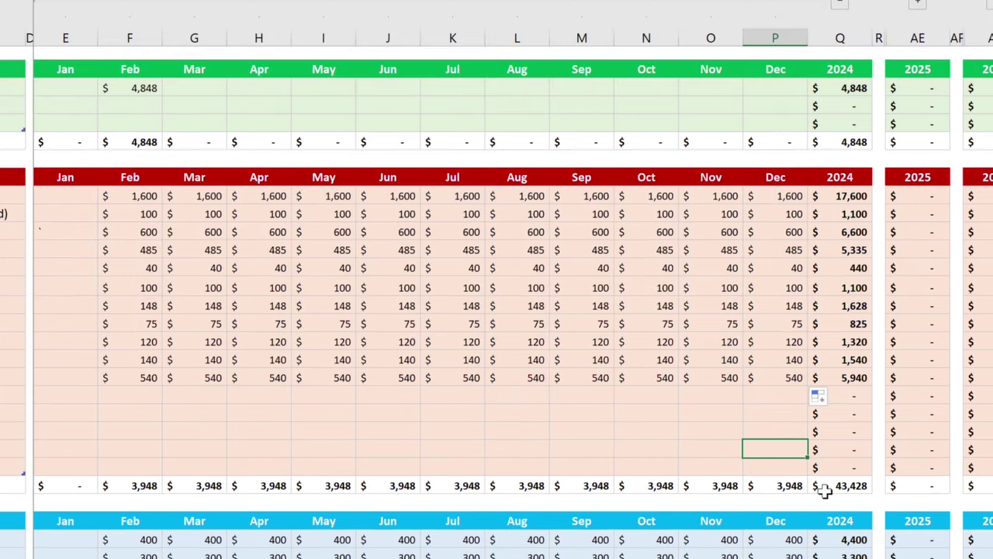
- Fill the February Job income across March through December 2024 and check the yearly totals
click(145, 88)
mouse_move(160, 96)
mouse_down()
mouse_move(455, 101)
mouse_move(675, 123)
mouse_move(785, 115)
mouse_move(776, 114)
mouse_up()
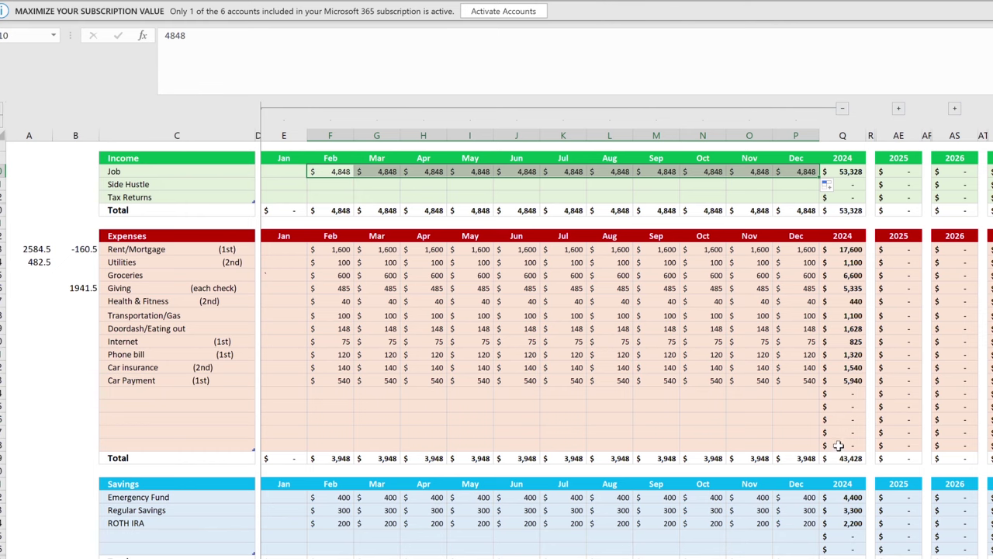
scroll(841, 497, down, 1)
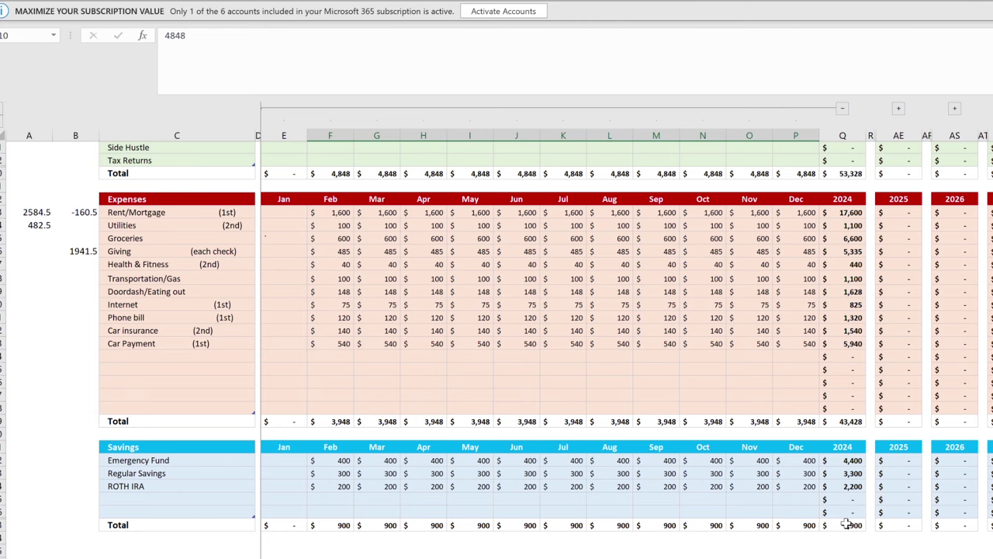
scroll(776, 489, up, 2)
click(656, 452)
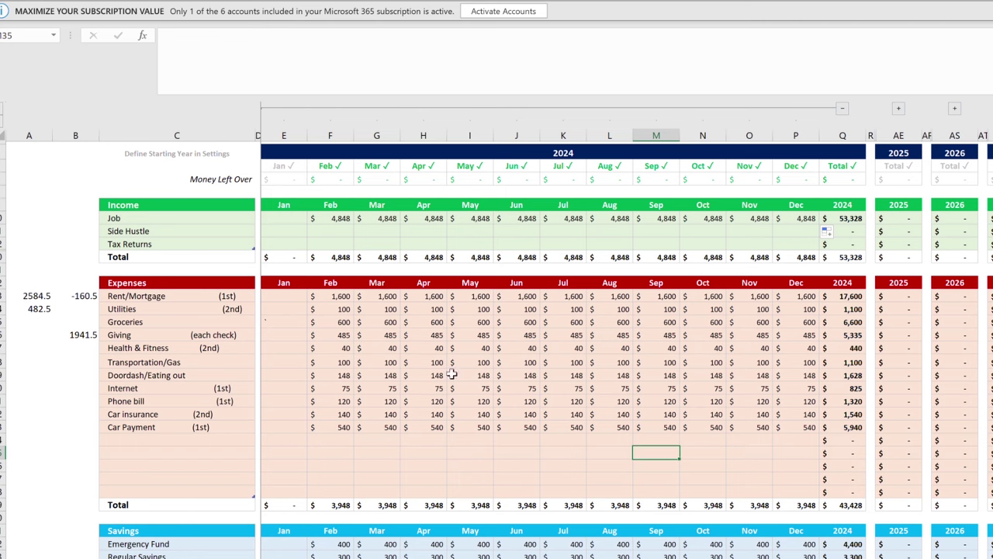
scroll(411, 392, down, 1)
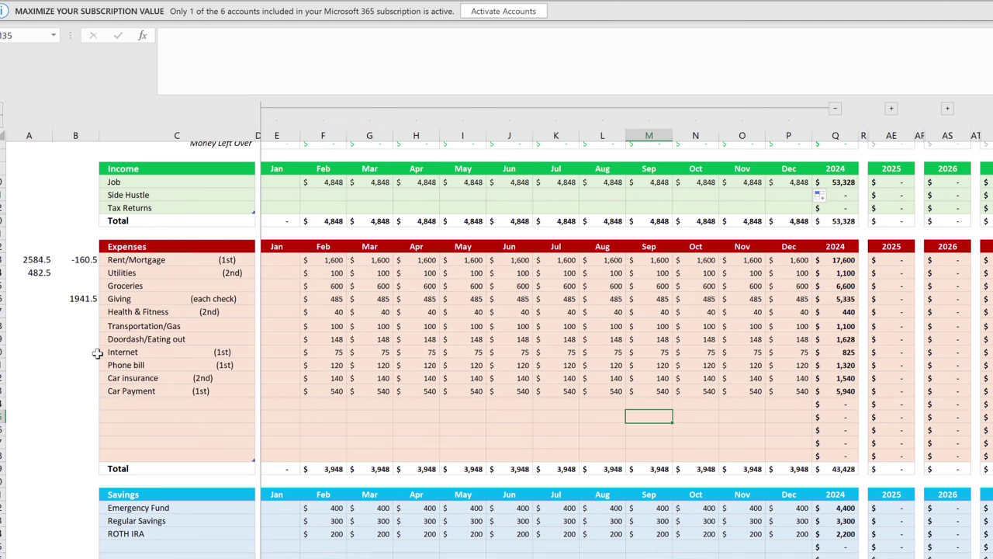
scroll(264, 394, up, 2)
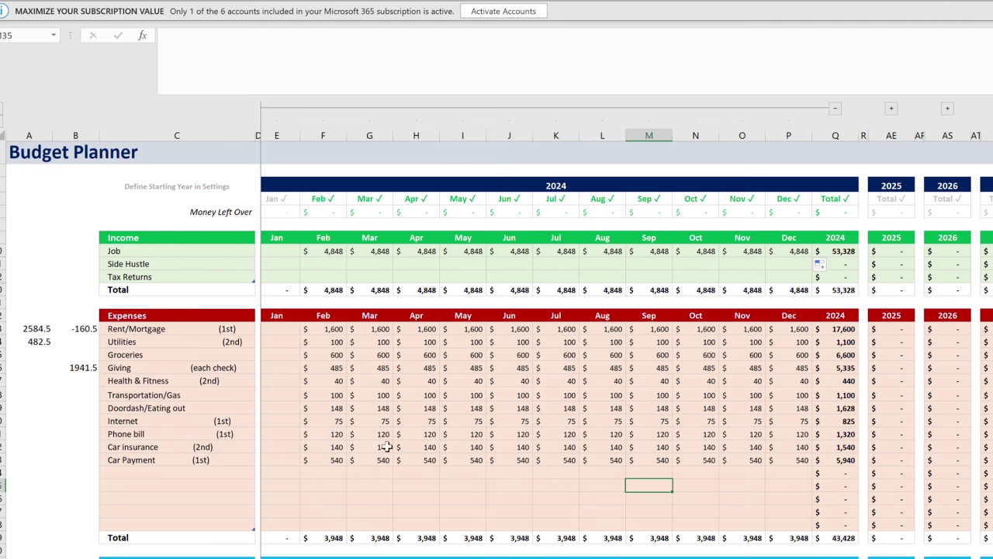
scroll(264, 548, down, 1)
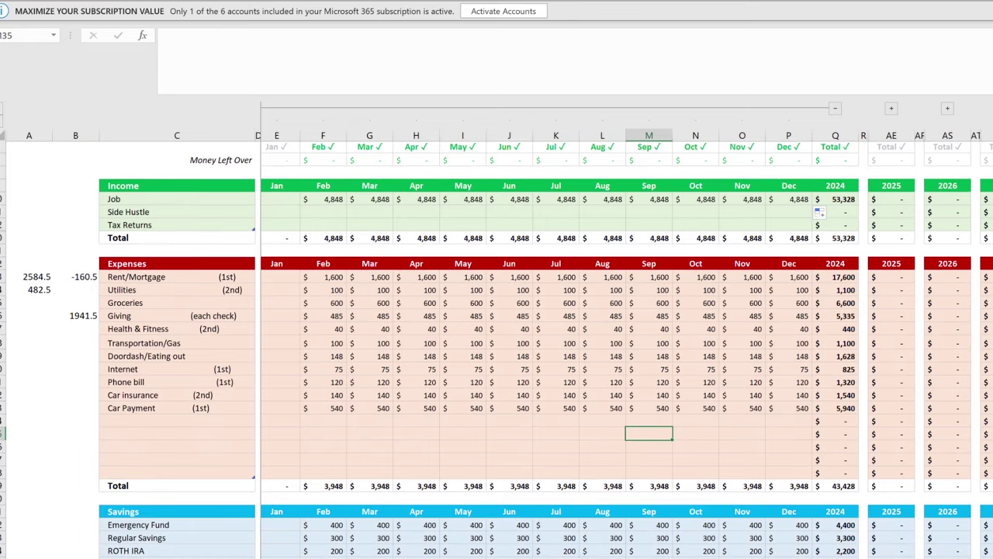
- Go past the Budget Tracker to the dashboard sheet, set its period to February, and review the income, expense and savings breakdown
key(ctrl+Page_Down)
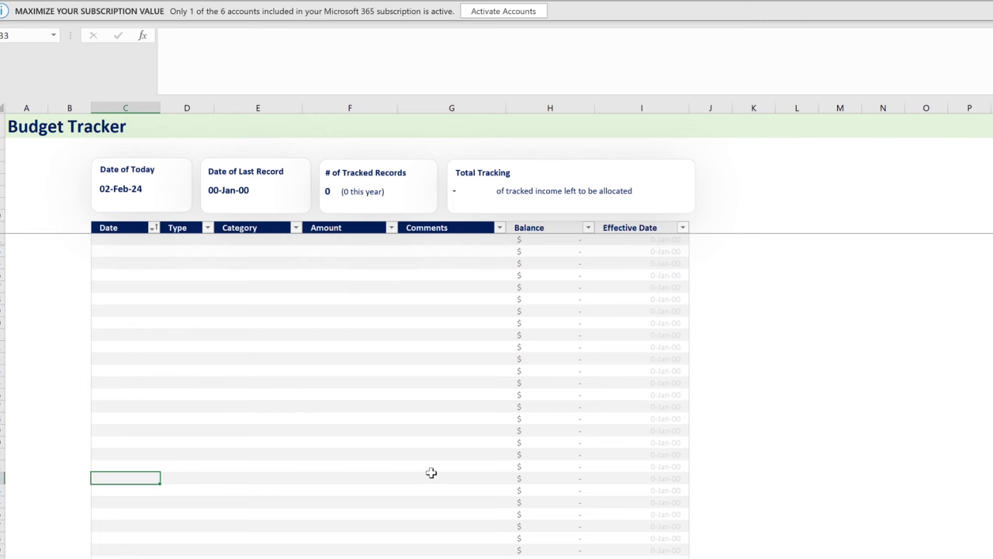
key(ctrl+Page_Down)
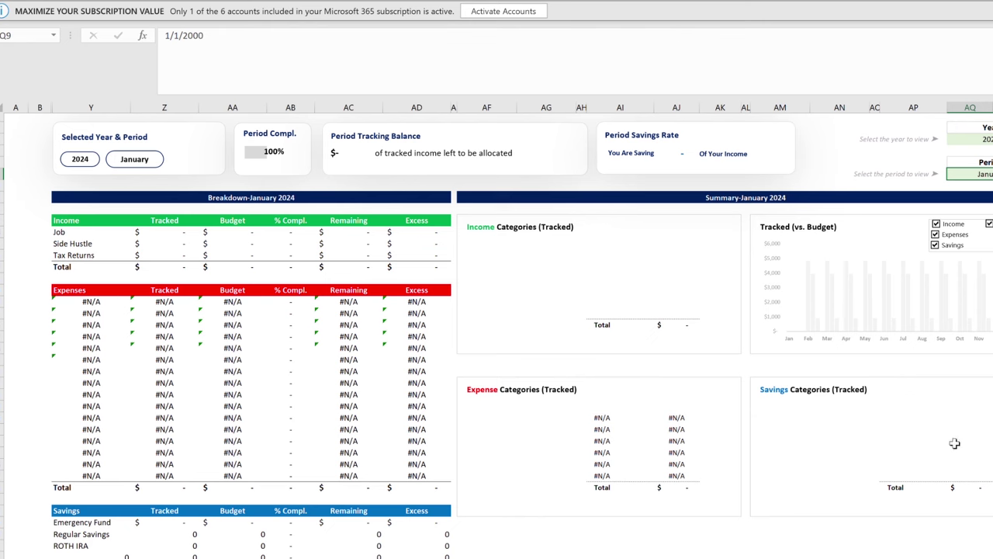
scroll(823, 251, right, 3)
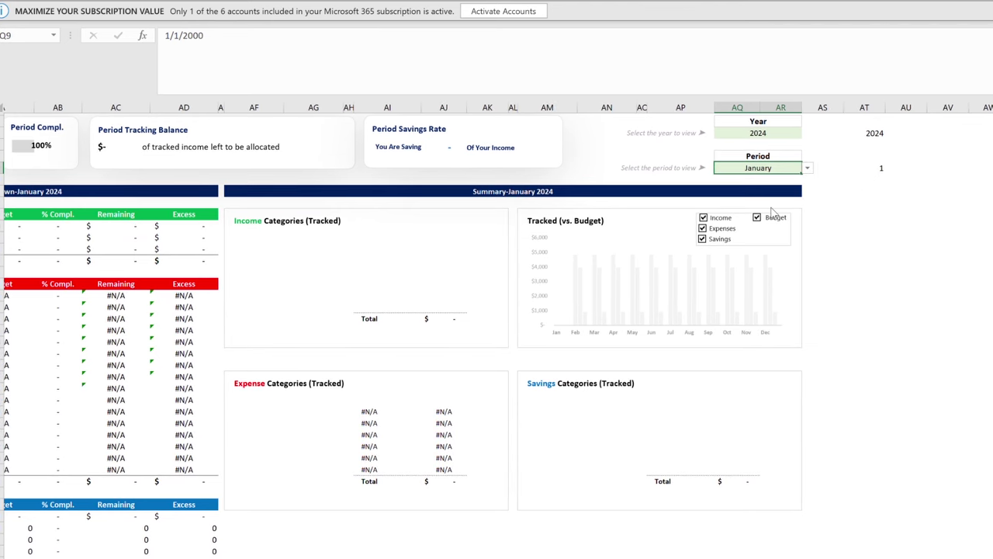
key(ctrl+y)
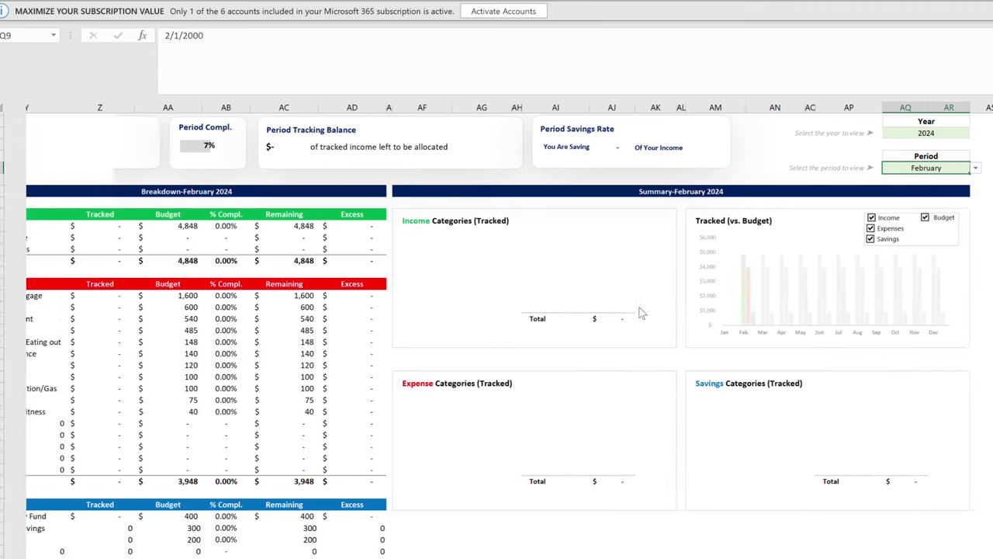
scroll(523, 308, left, 3)
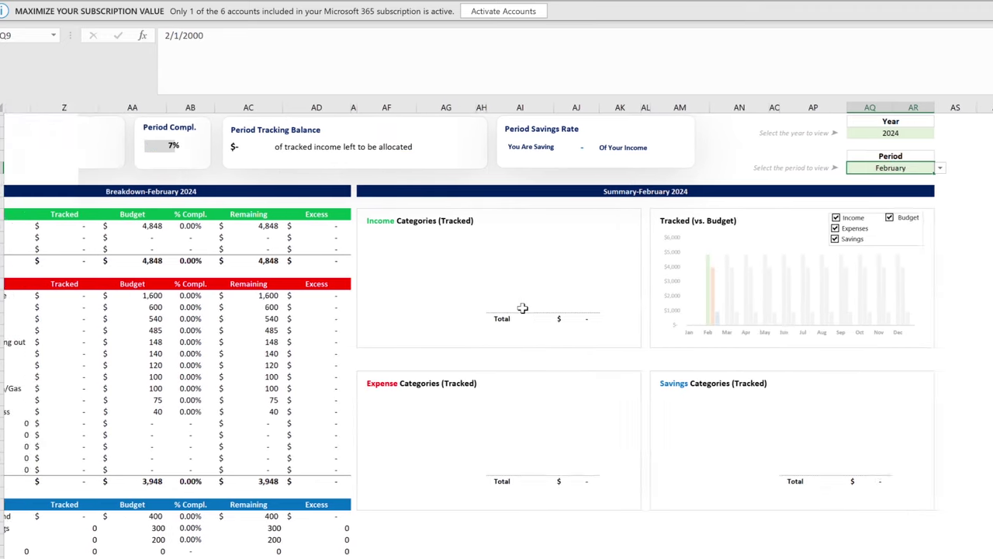
scroll(390, 355, down, 1)
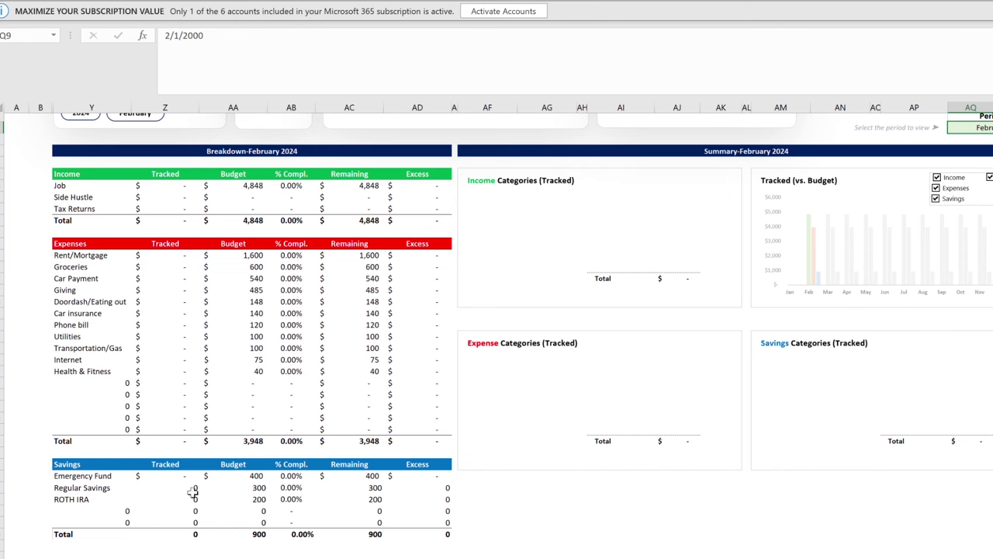
- Revisit the Budget Tracker and dashboard sheets, and return to the Budget Planner's monthly income, expenses and savings
key(ctrl+Page_Up)
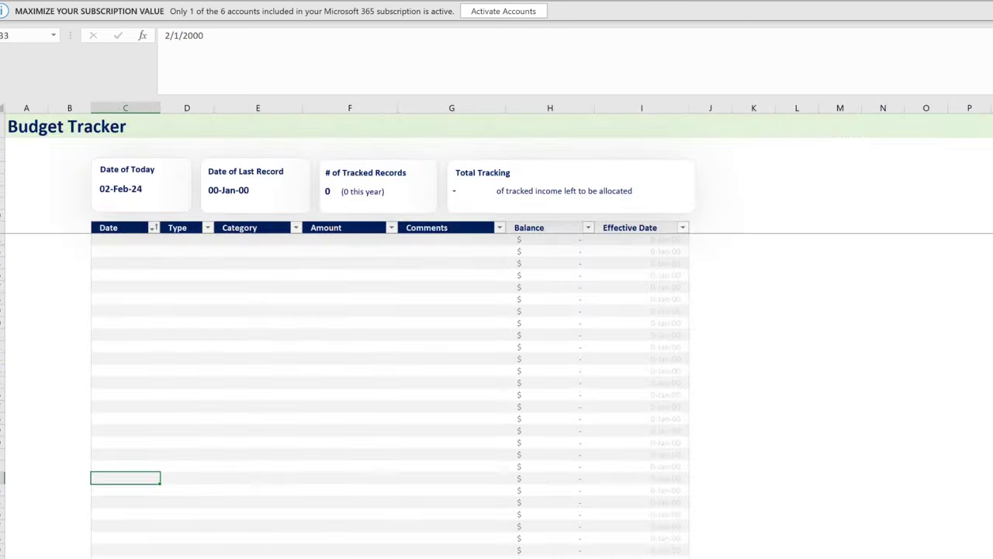
key(ctrl+Page_Down)
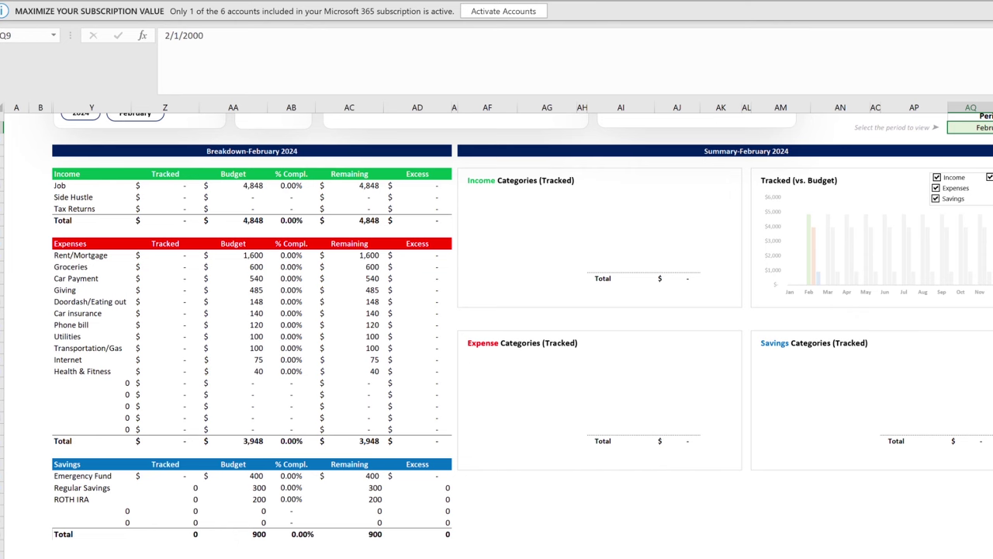
key(ctrl+Page_Down)
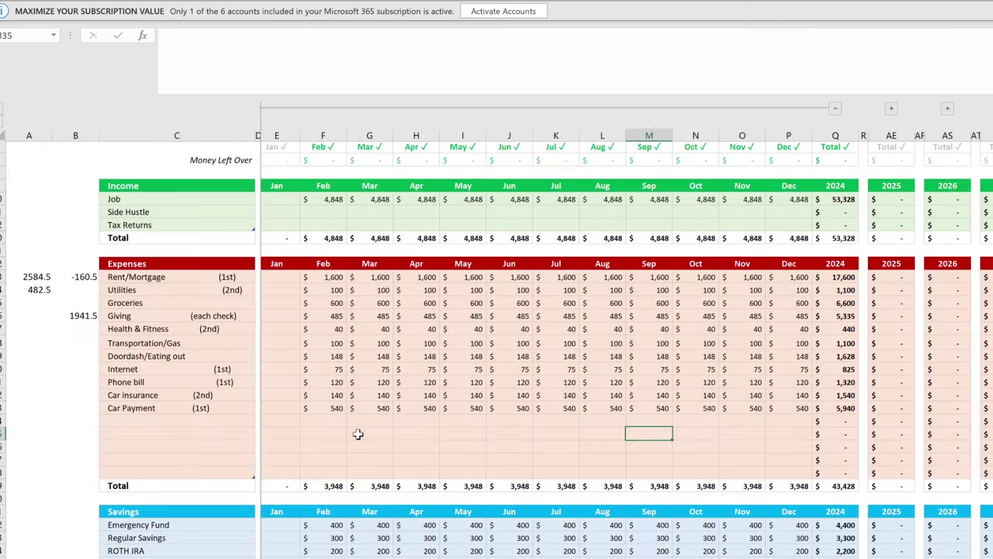
scroll(358, 434, down, 1)
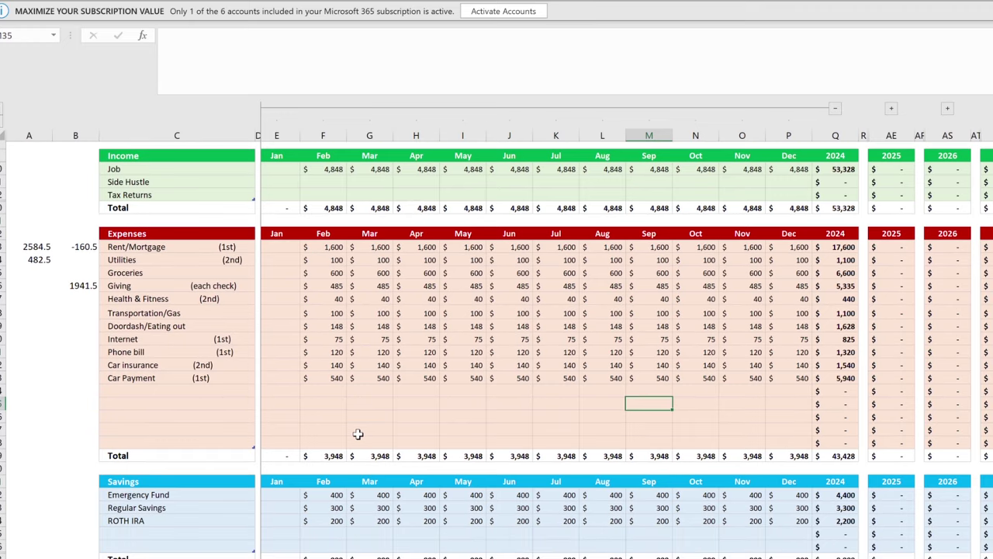